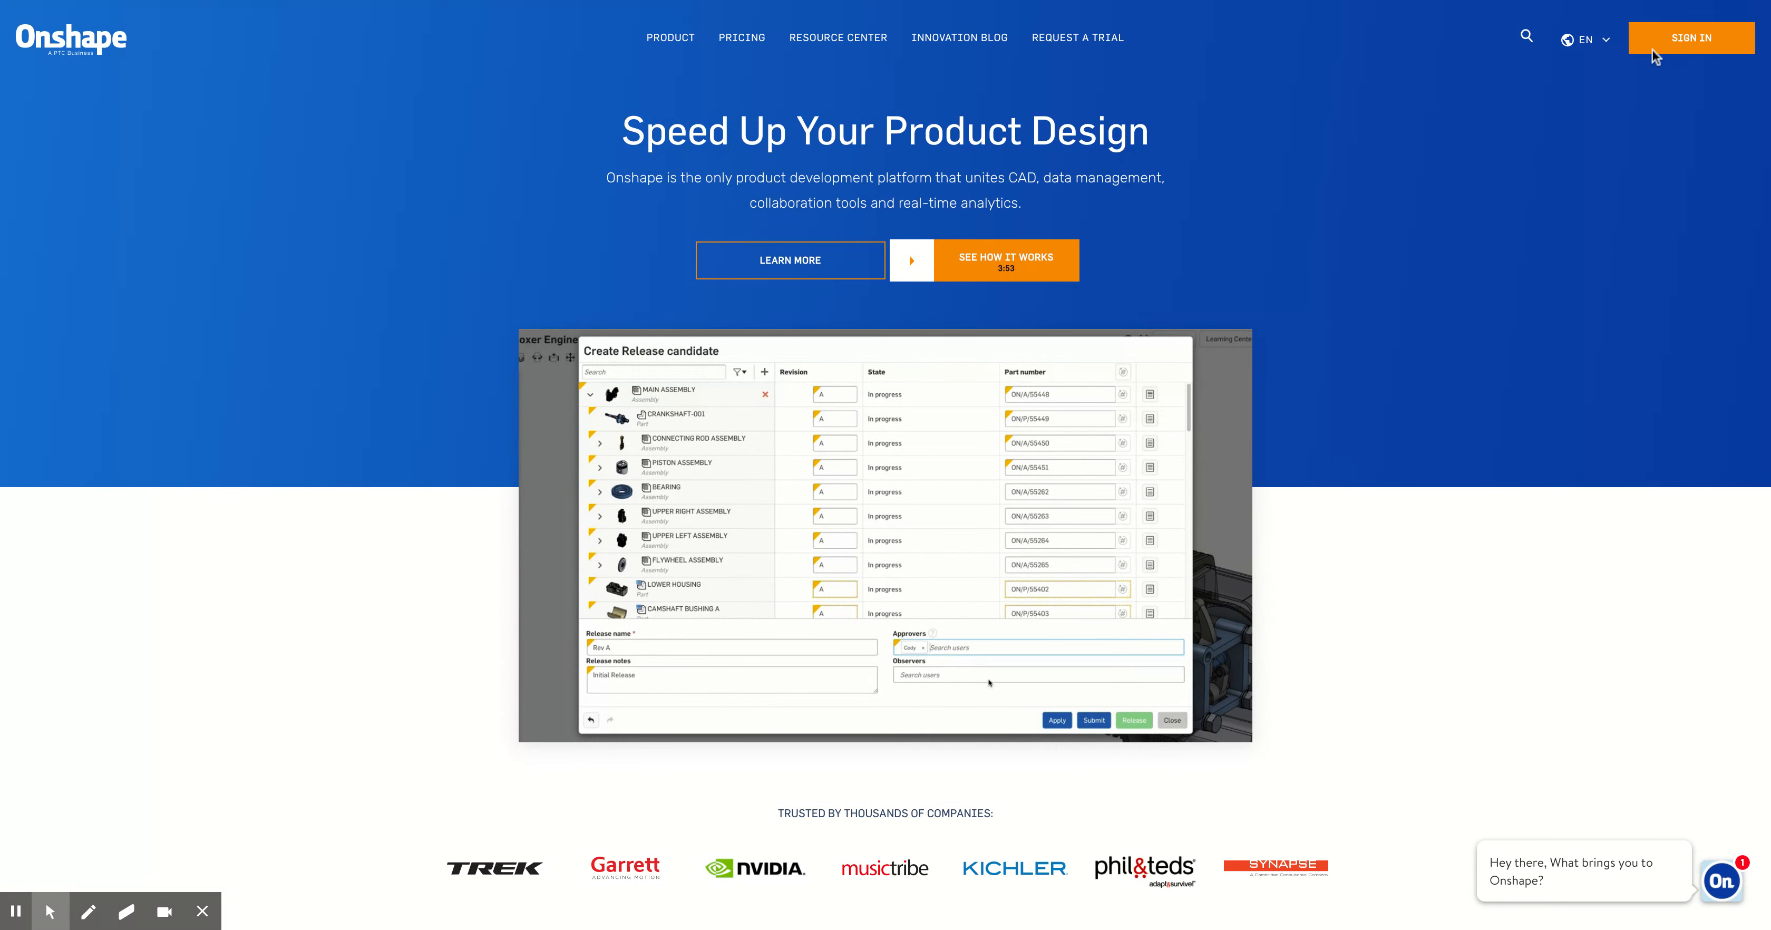
- Sign in to Onshape and open the 1.2.2 3D Modeling folder
left_click(1692, 37)
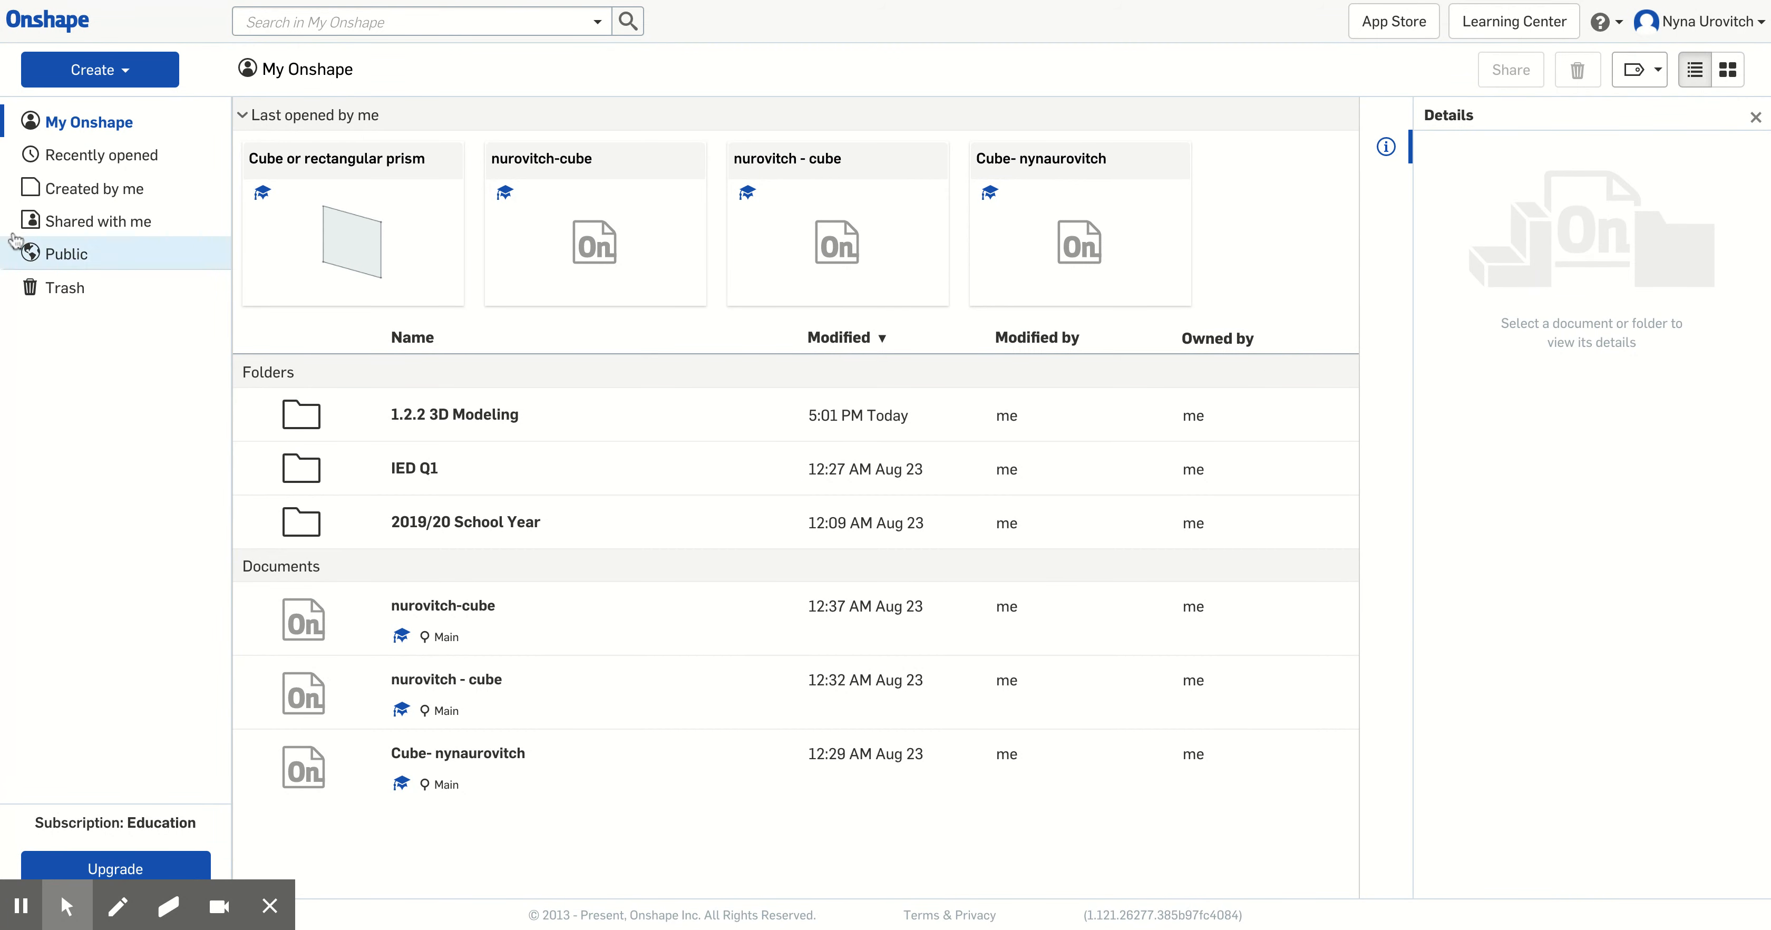
left_click(422, 417)
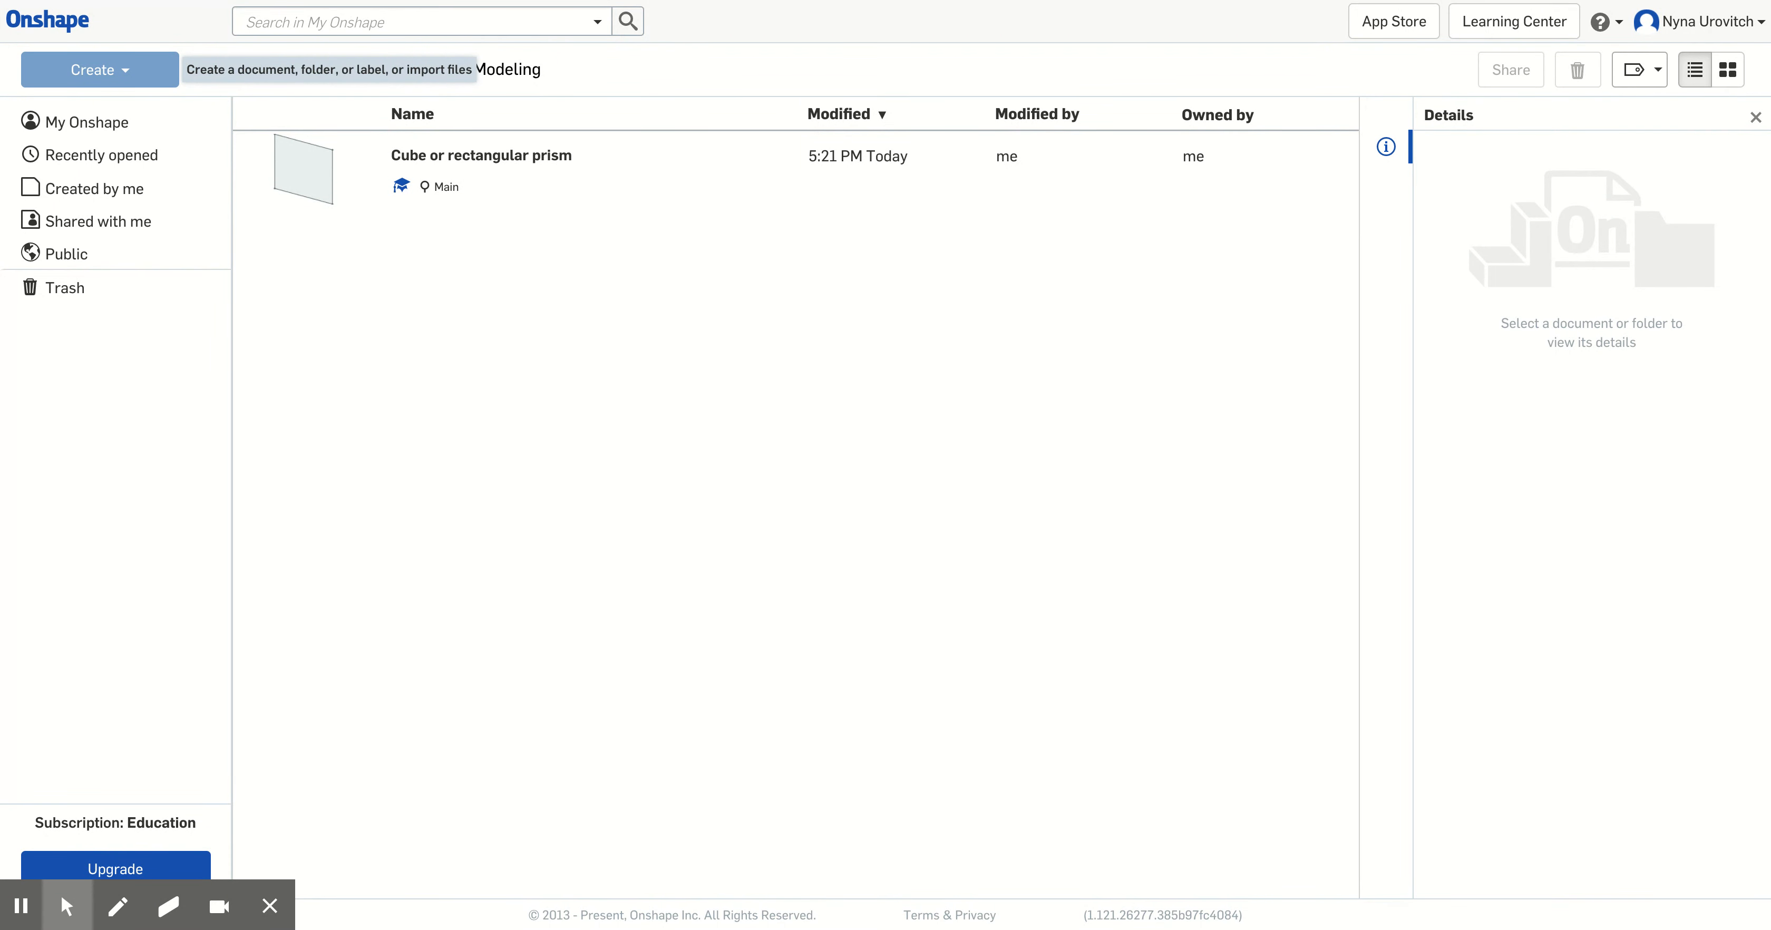
- Create a new document named Rectangular Prism in the open folder
left_click(100, 69)
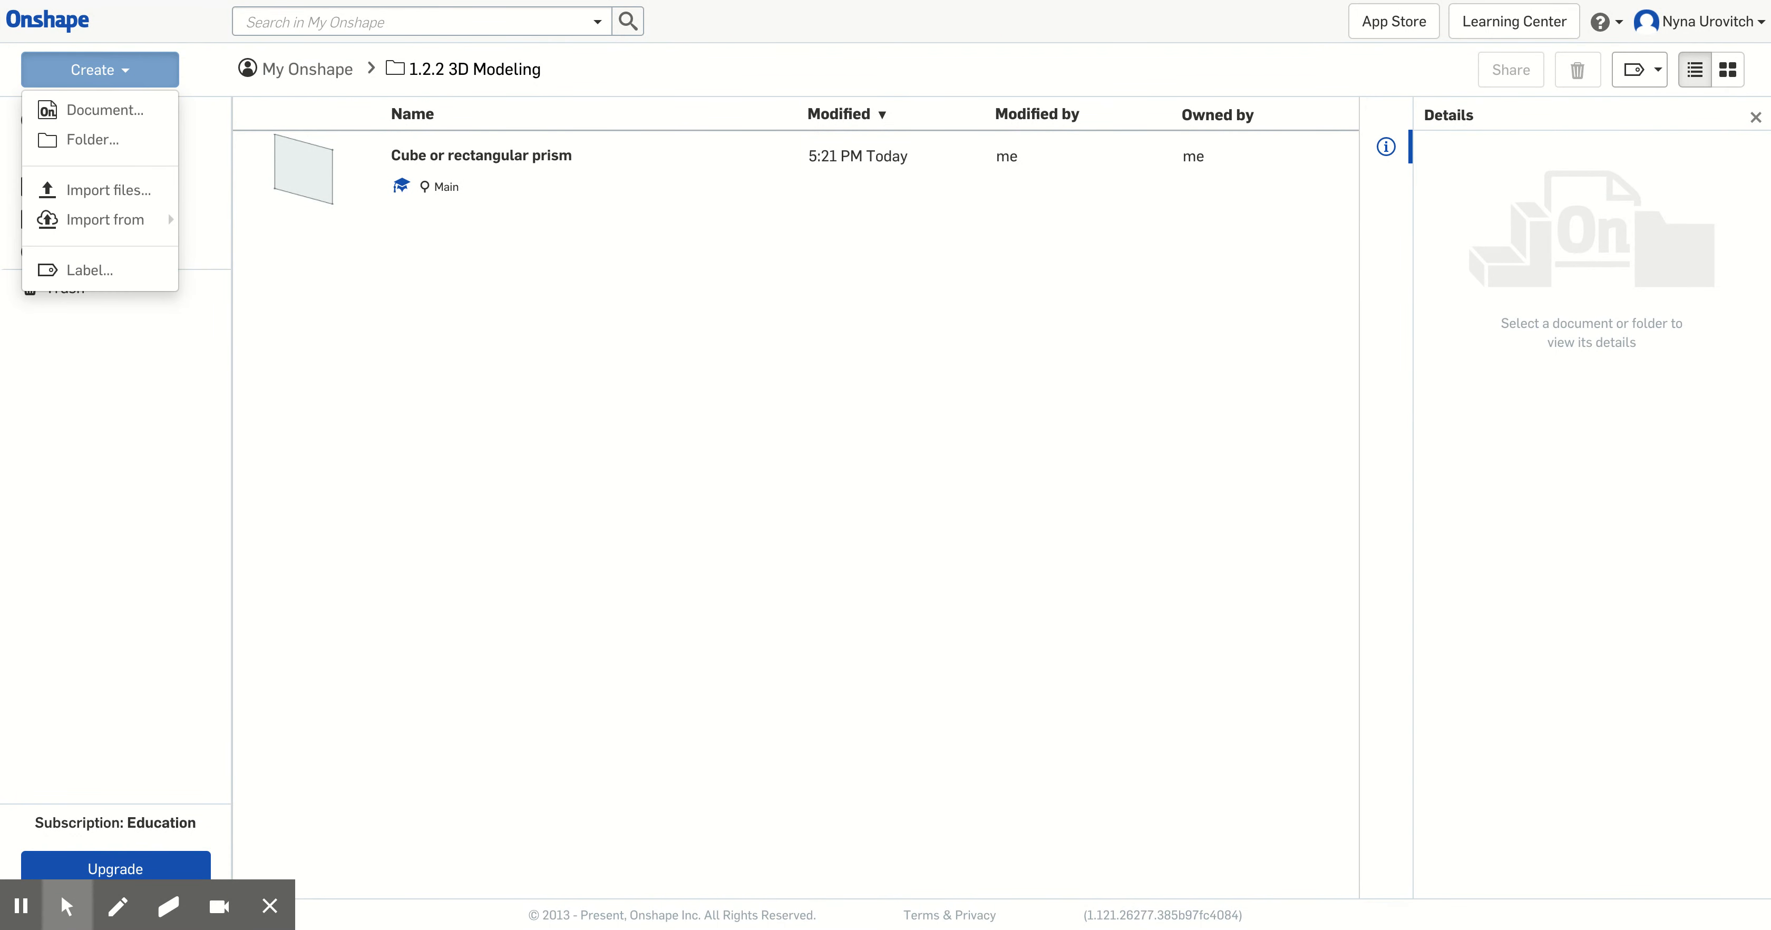
left_click(119, 118)
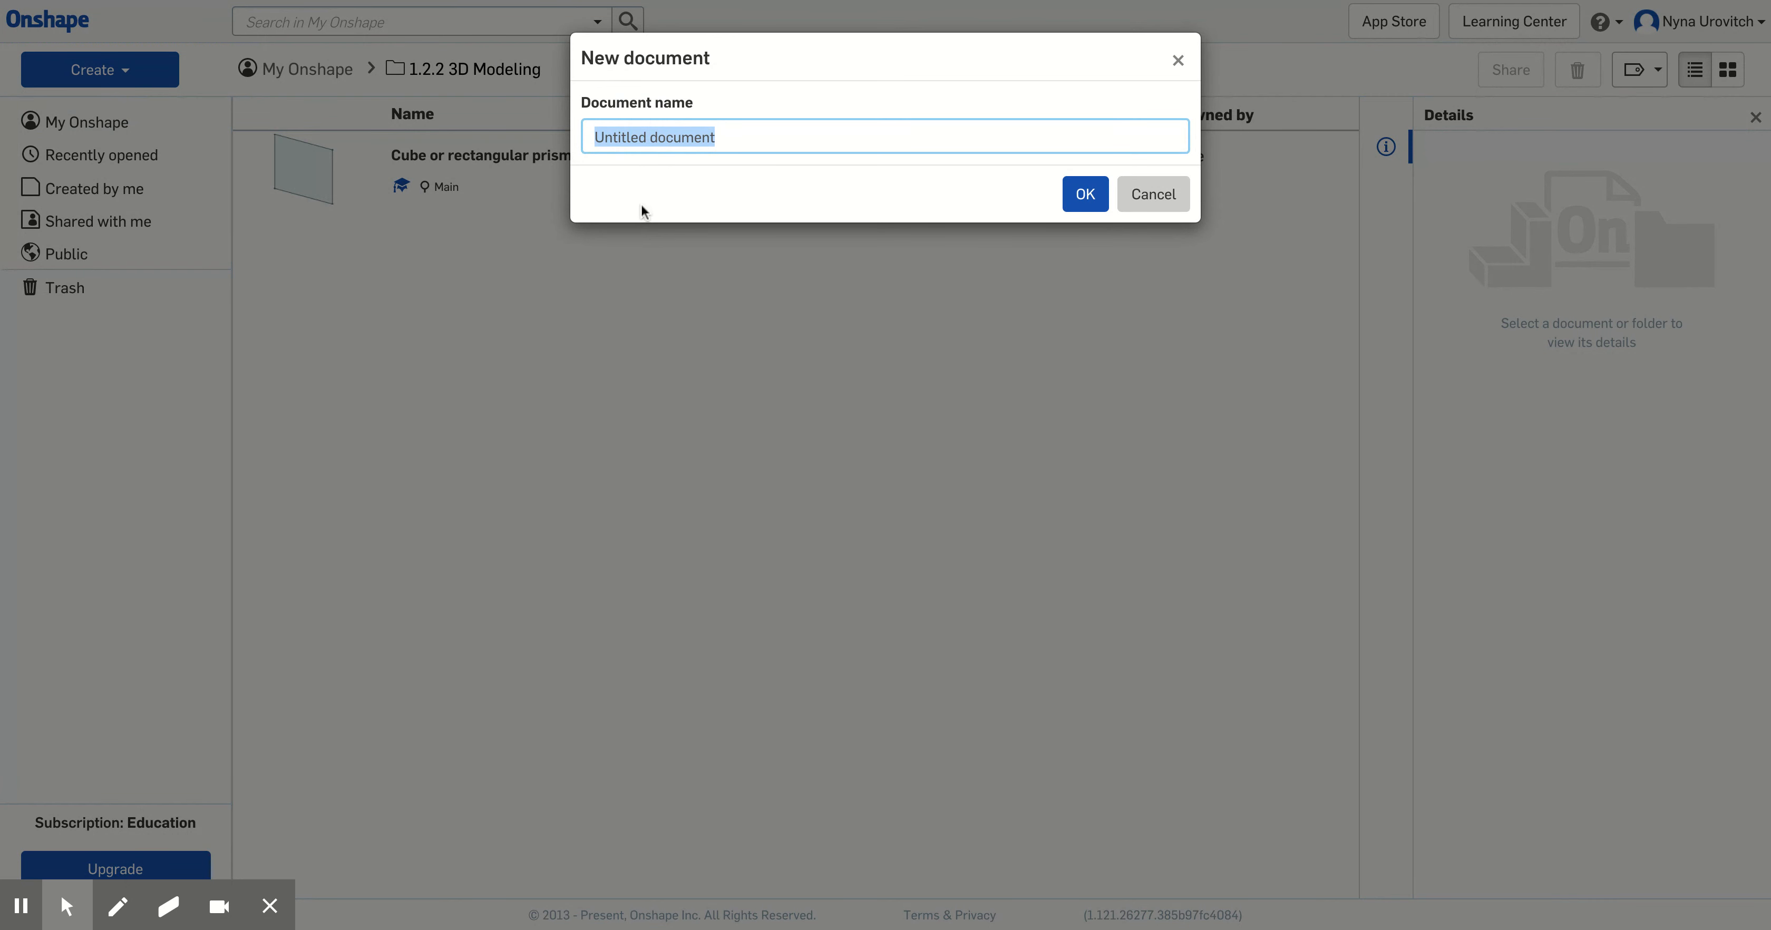
key("BackSpace")
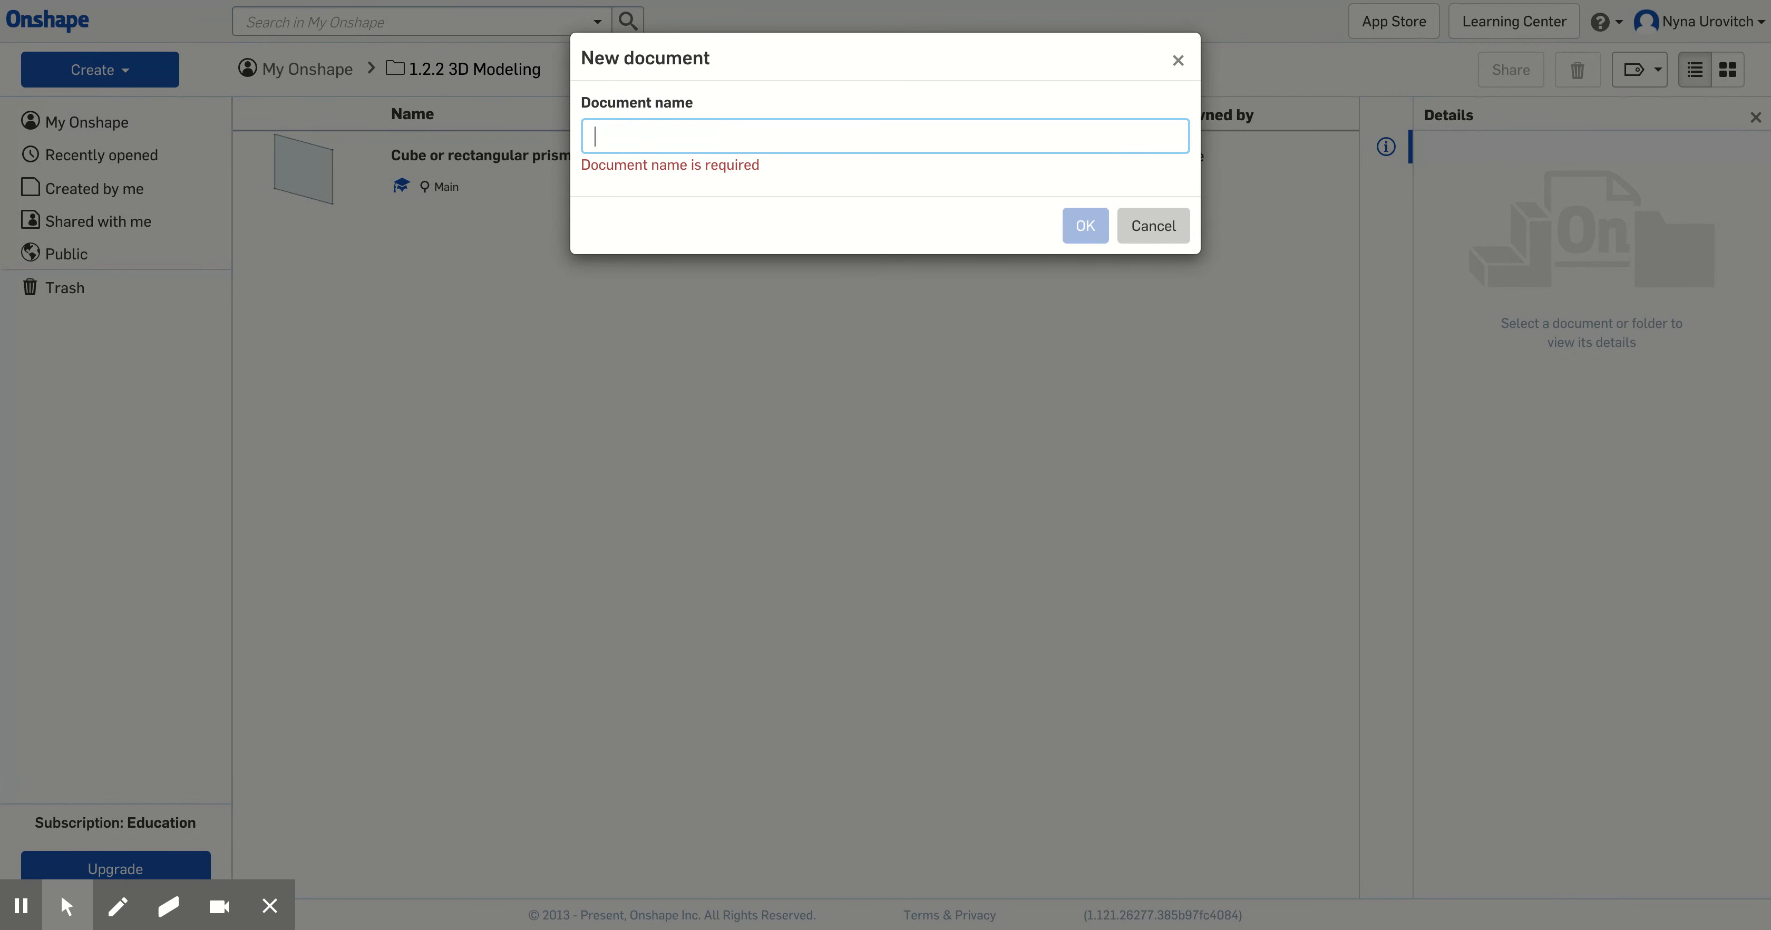
type("Rec")
key("BackSpace")
type("ctangular ")
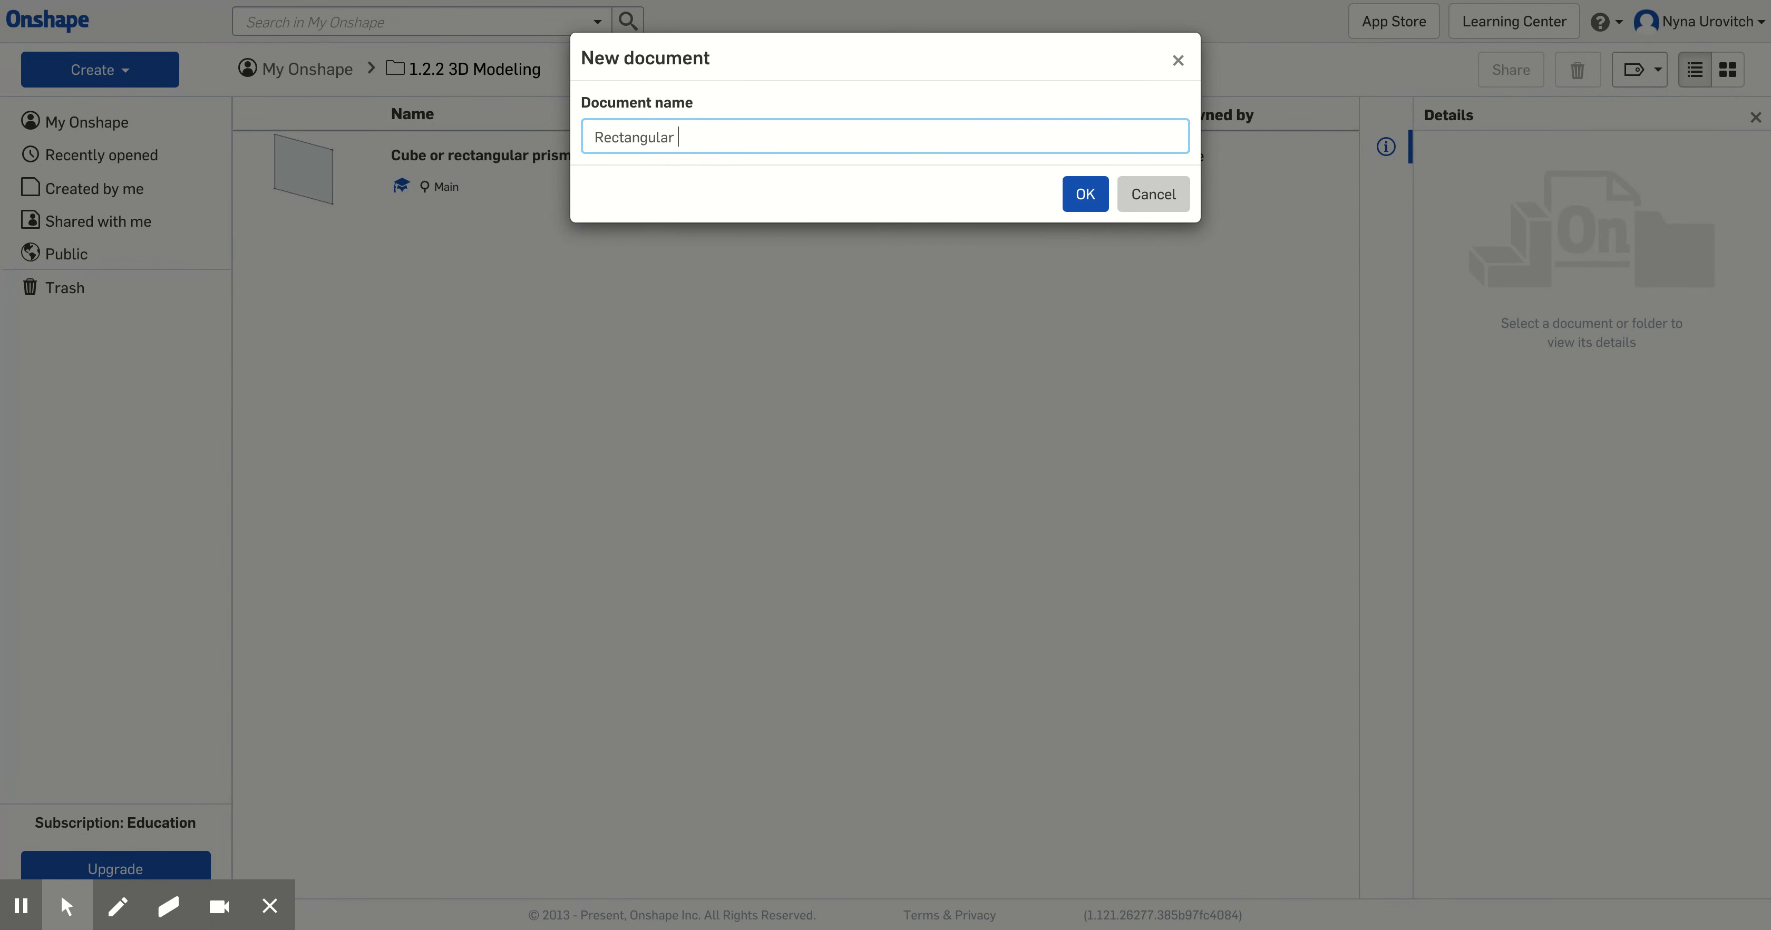
type("Prism")
left_click(1084, 194)
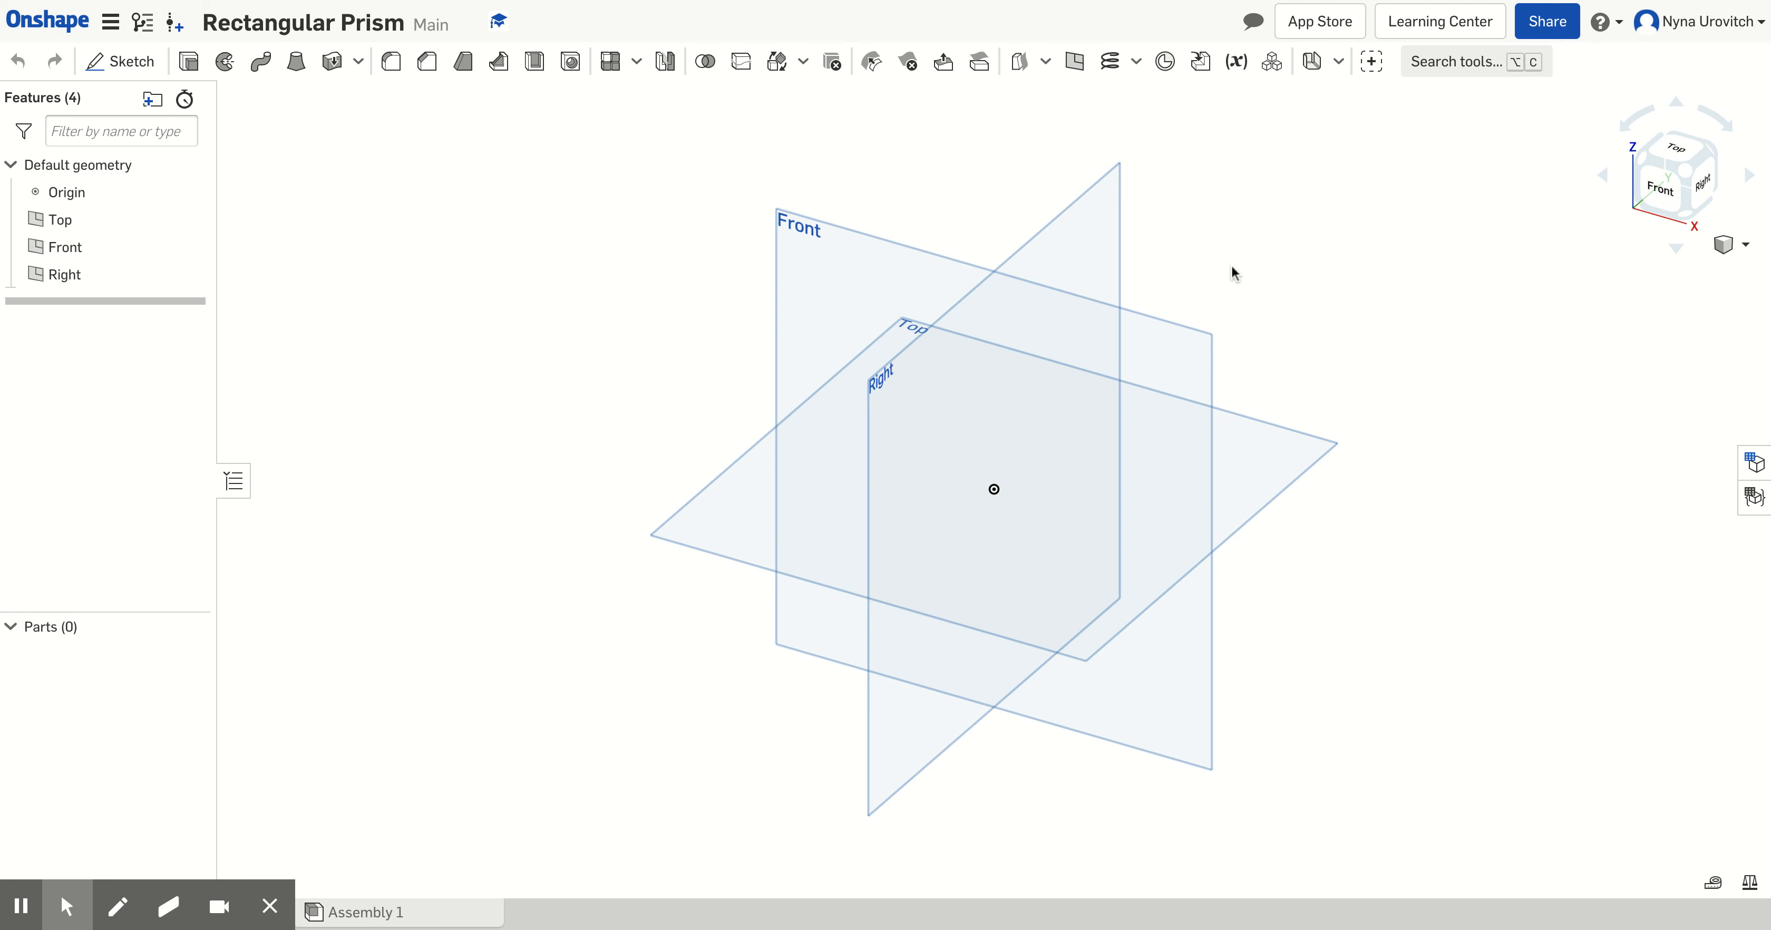
- Start a sketch on the Front plane and draw a corner rectangle from the origin, about 1.08 in wide and 1.9 in high
left_click(951, 280)
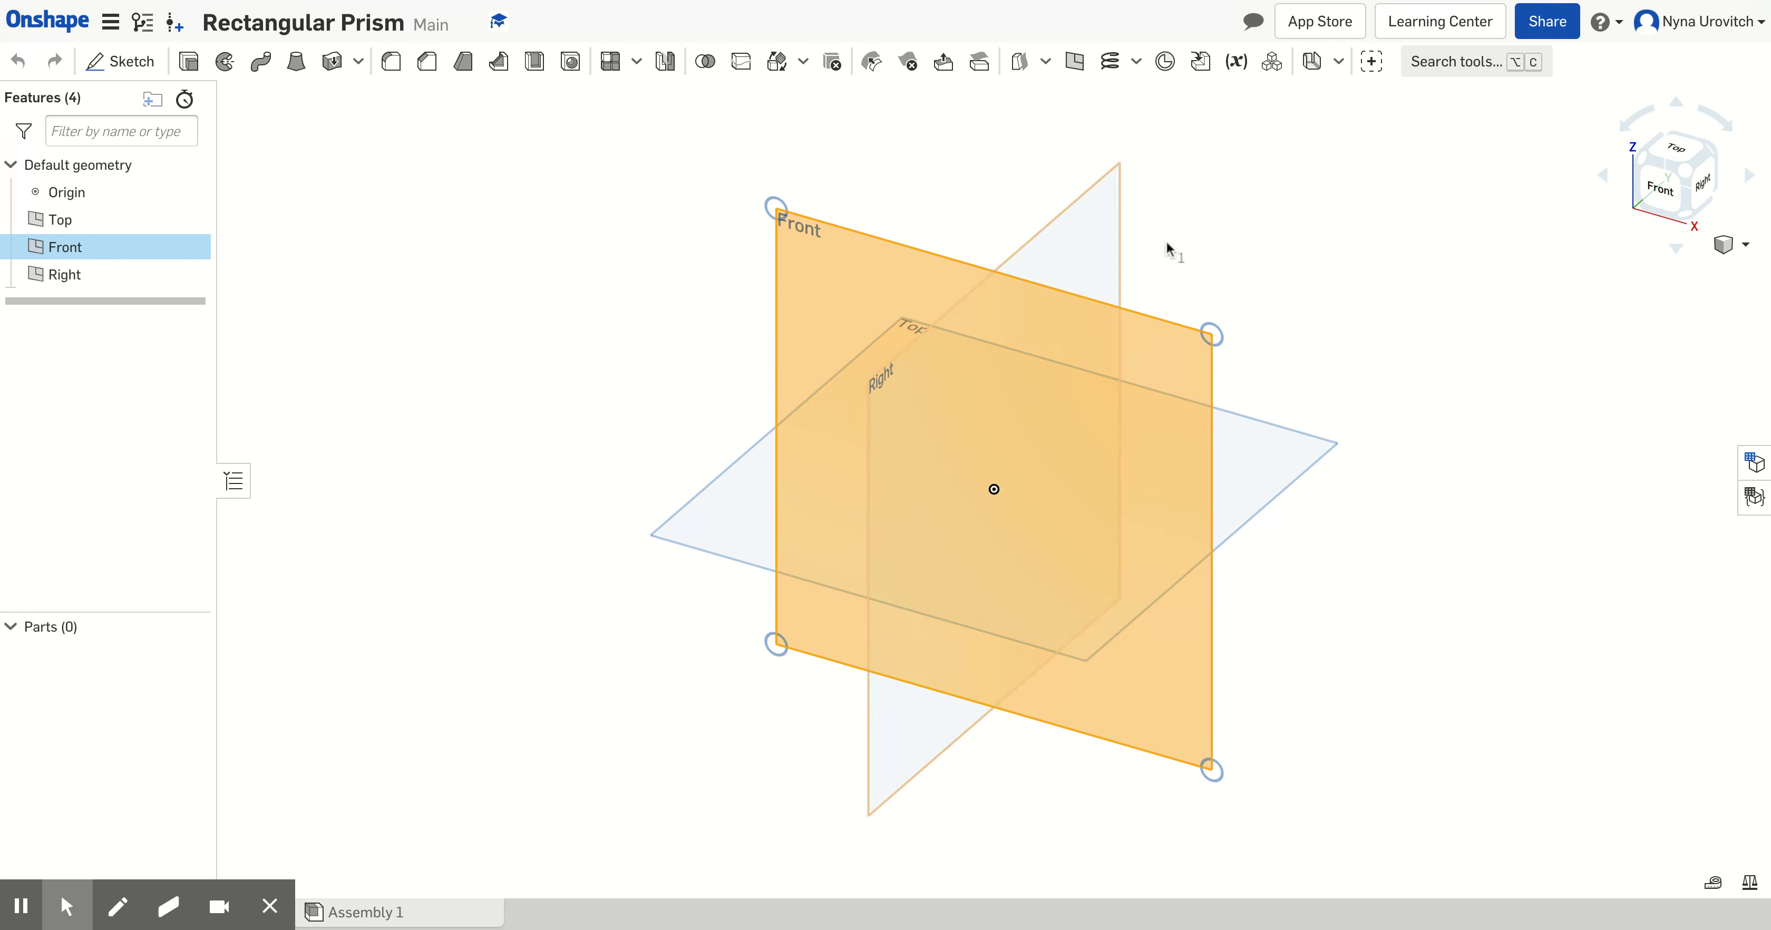
left_click(1657, 192)
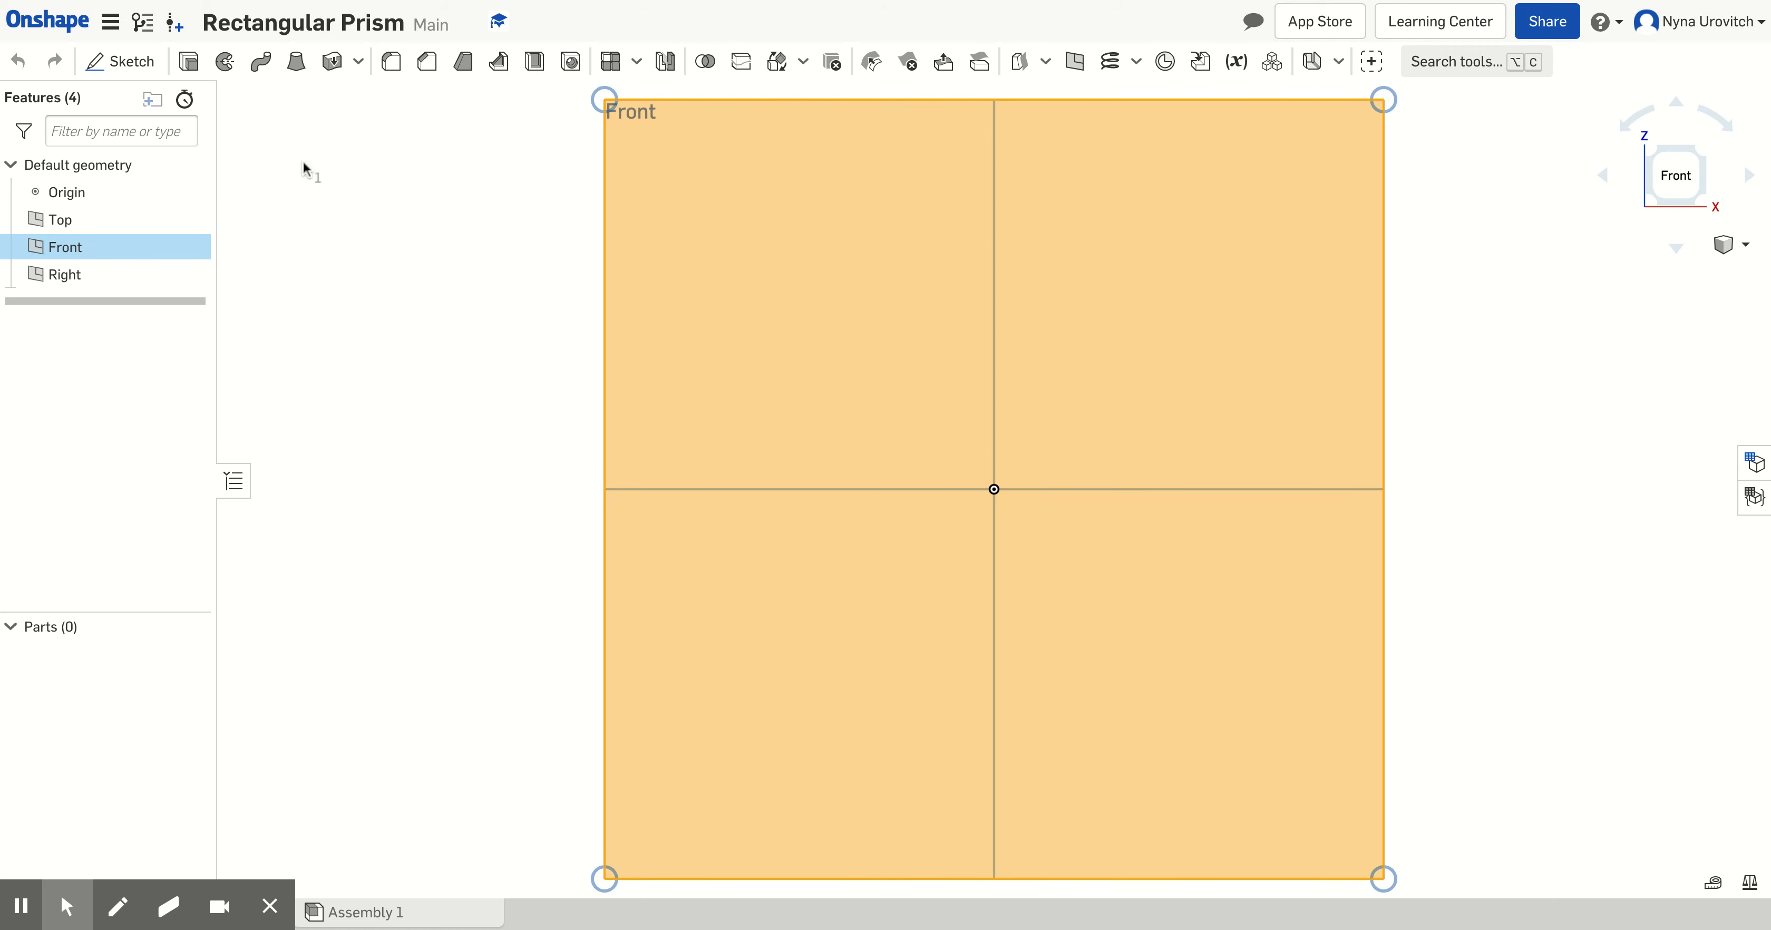
left_click(135, 76)
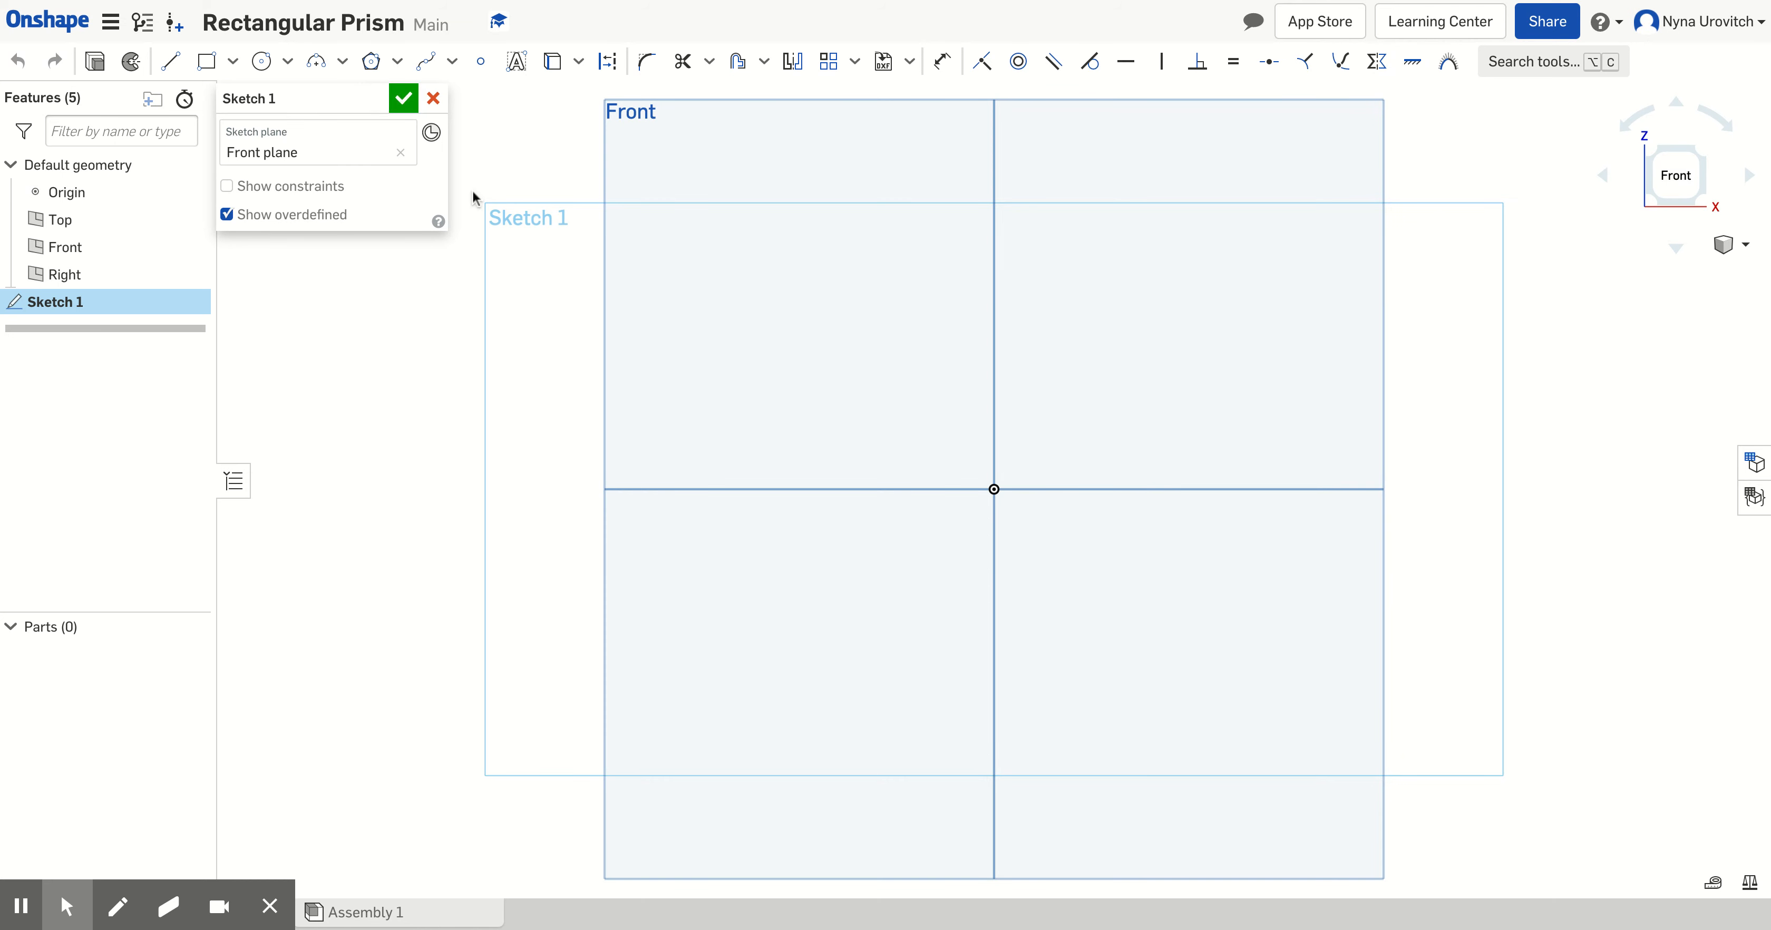
left_click(205, 61)
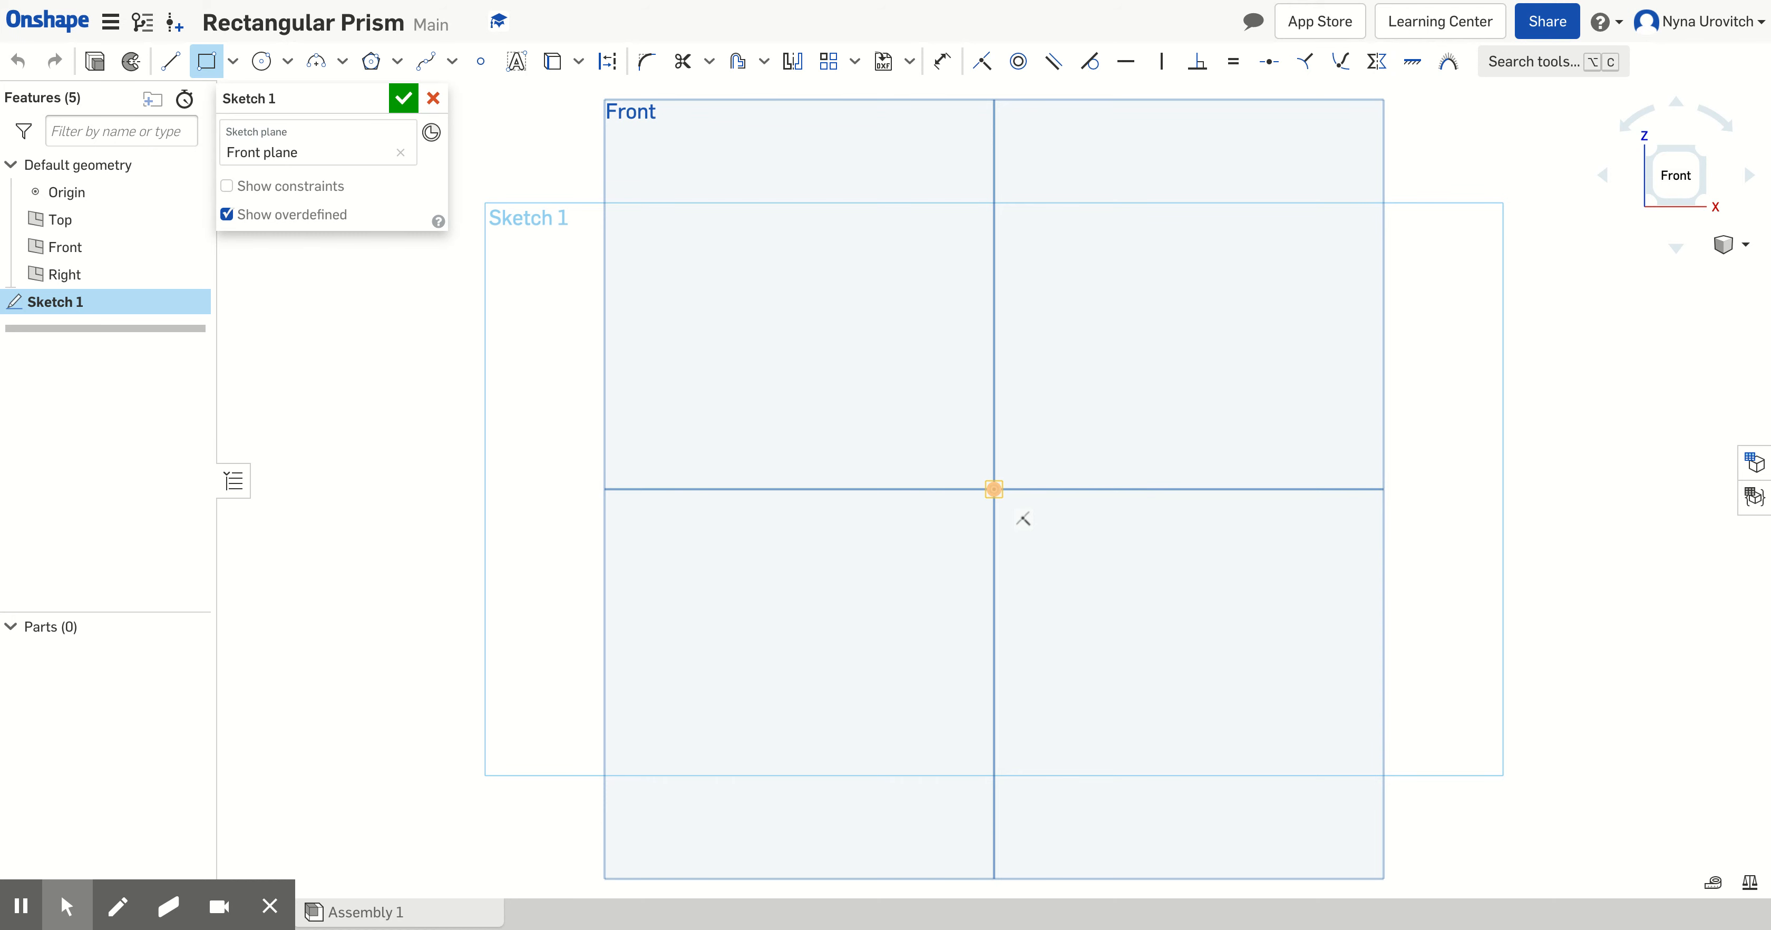
left_click(994, 489)
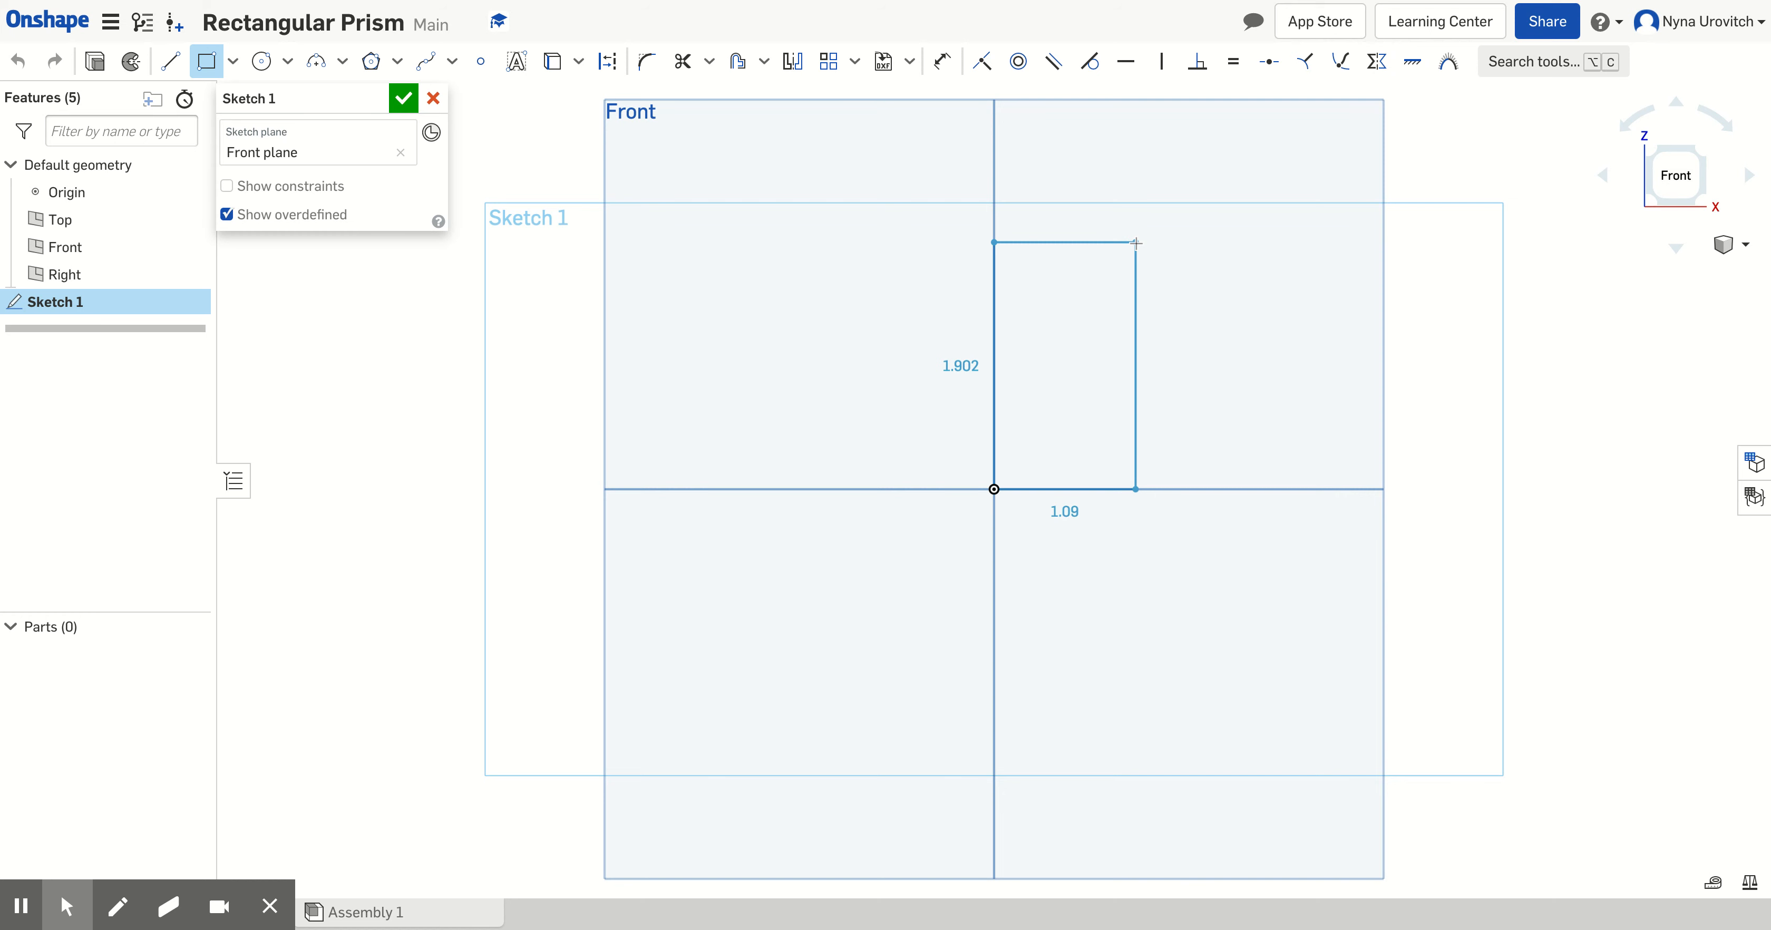
left_click(1134, 244)
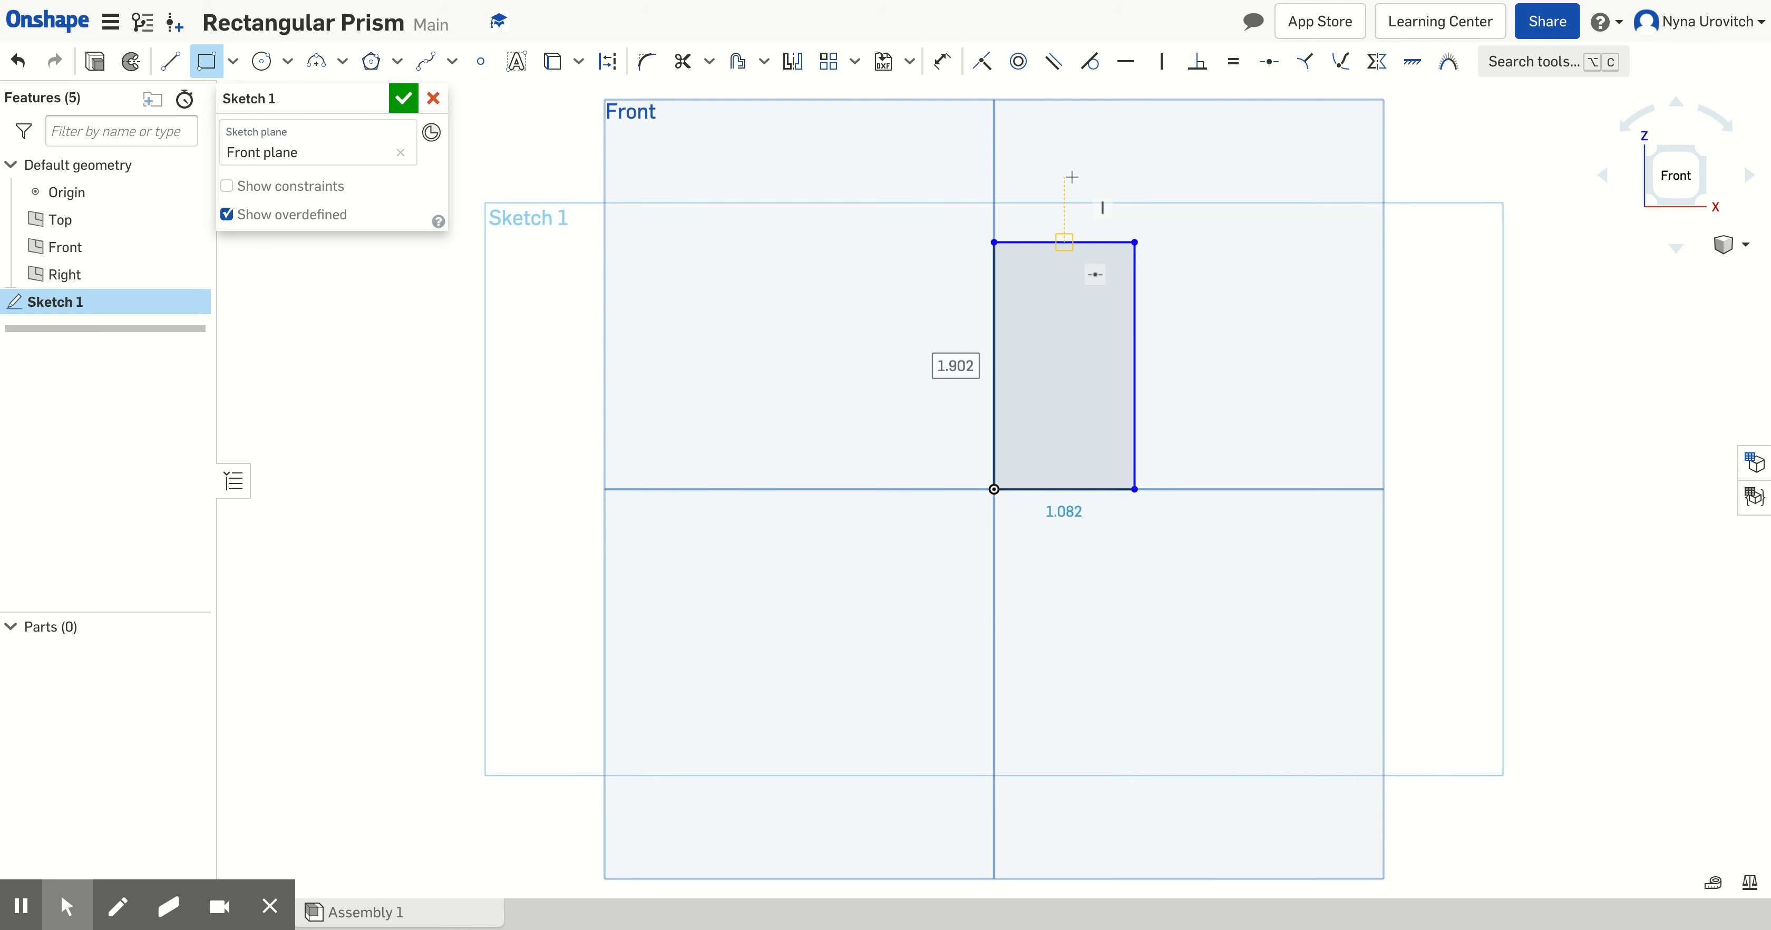
- Dimension the rectangle's upper horizontal edge to 1 in
left_click(942, 65)
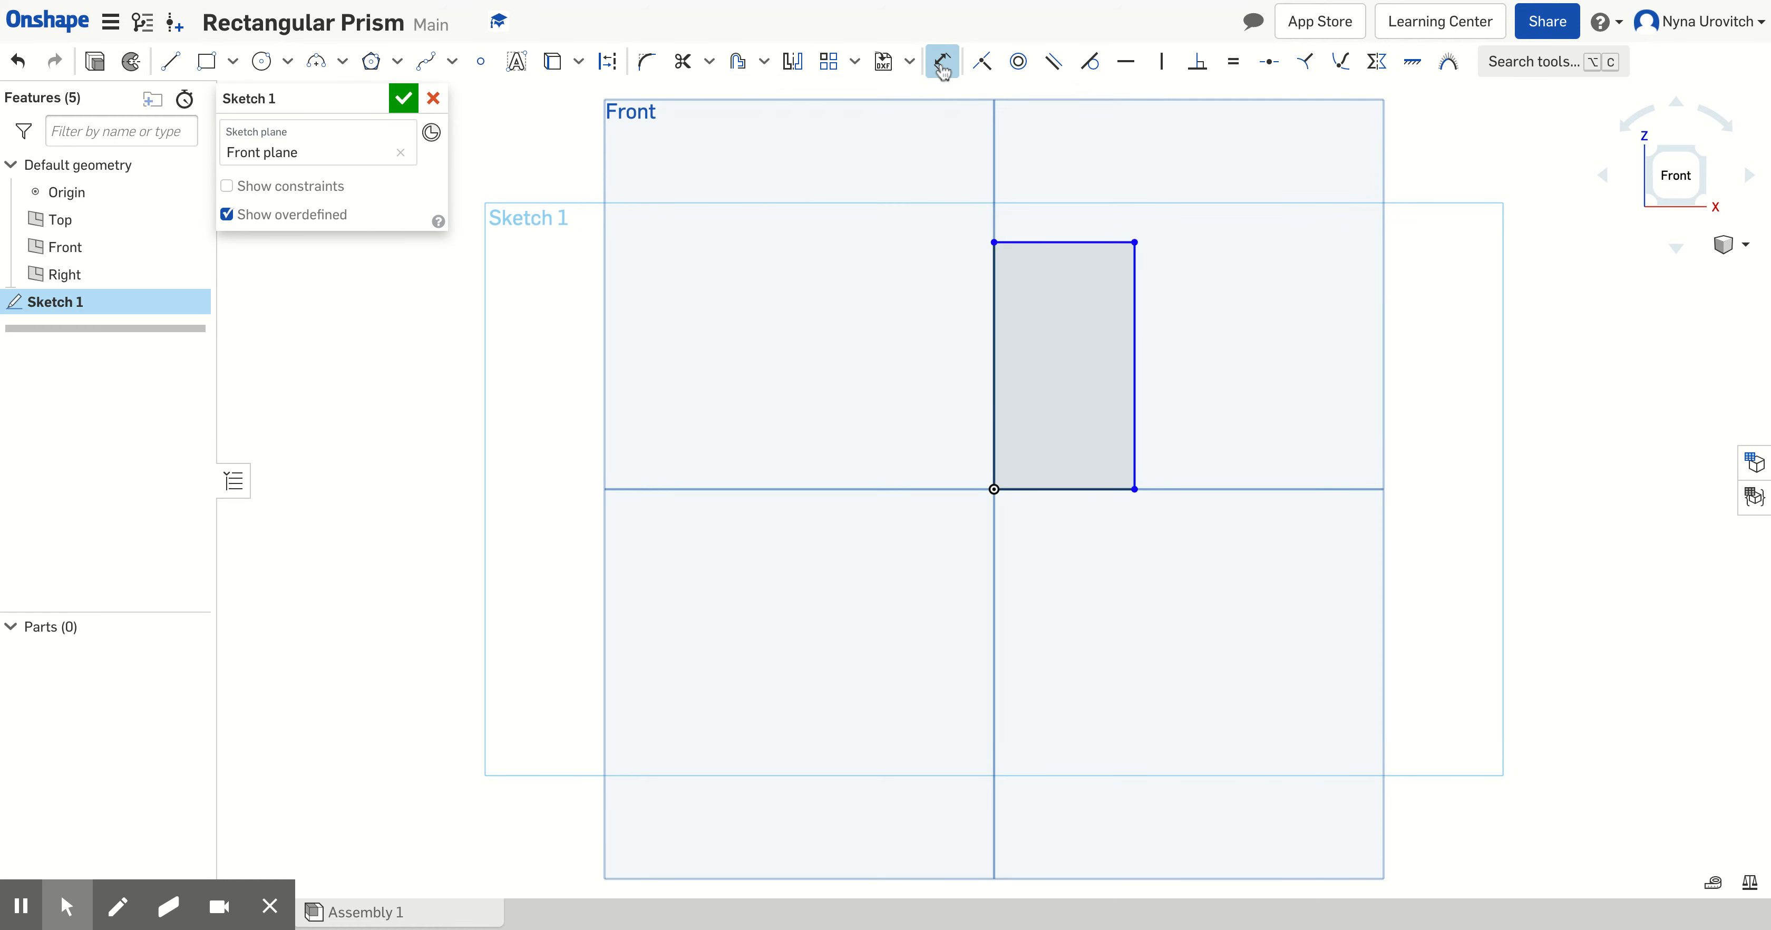
left_click(1060, 244)
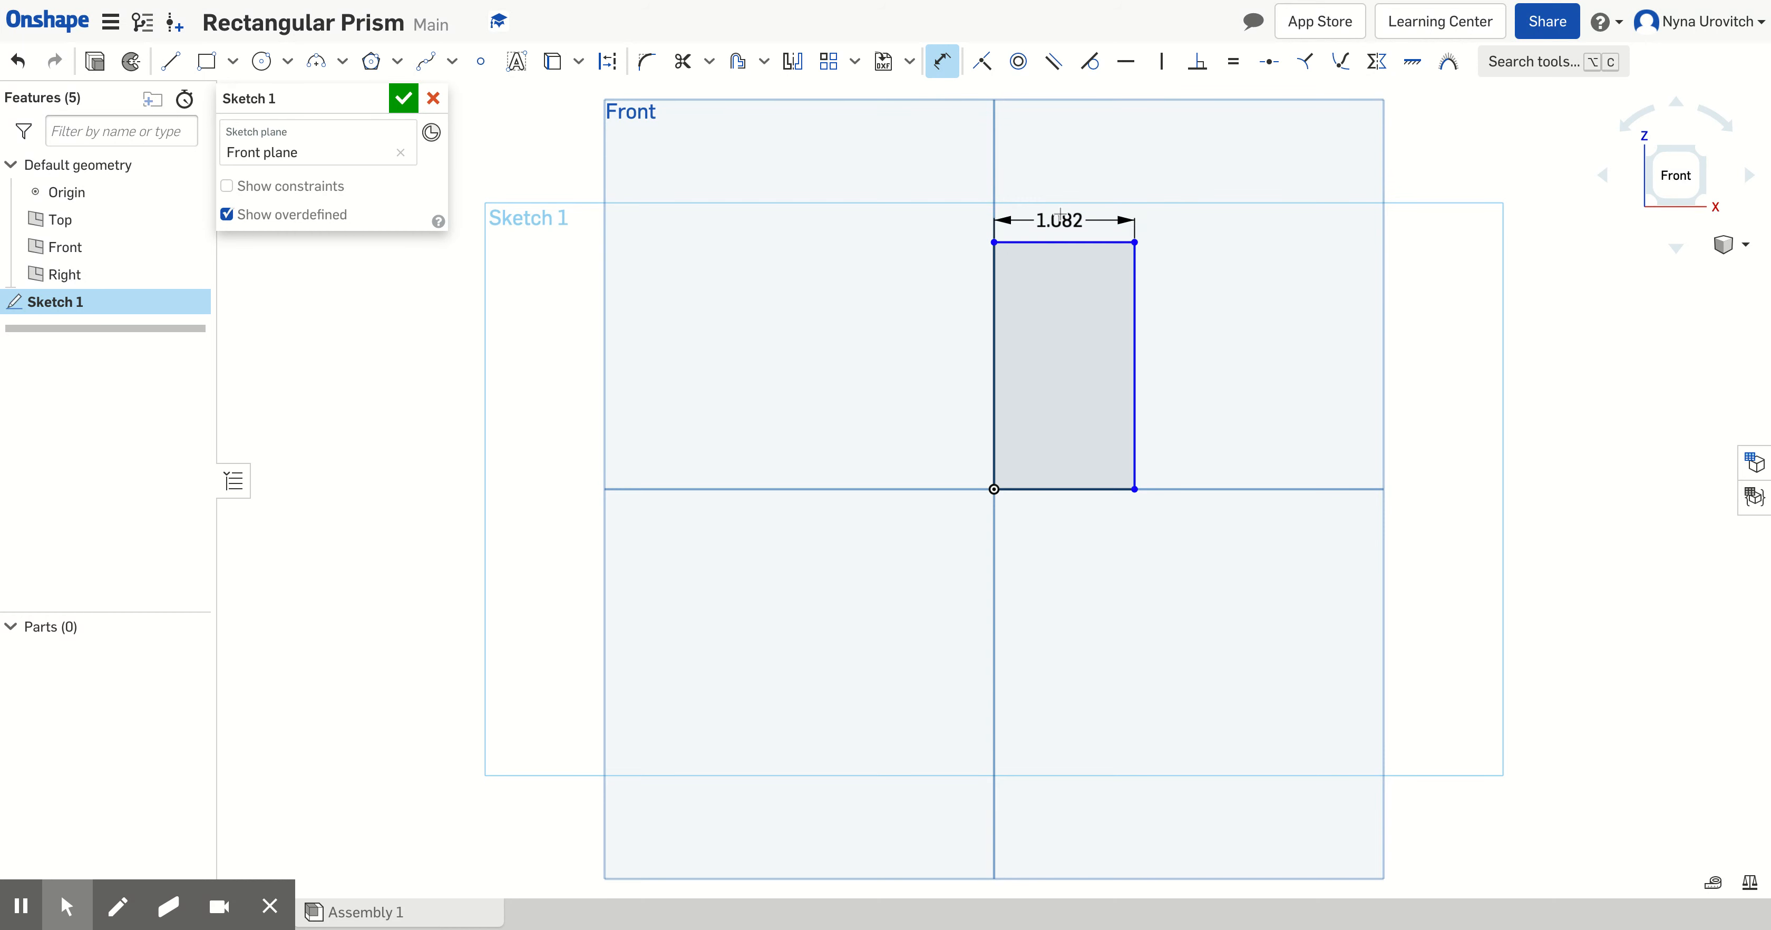
left_click(1058, 178)
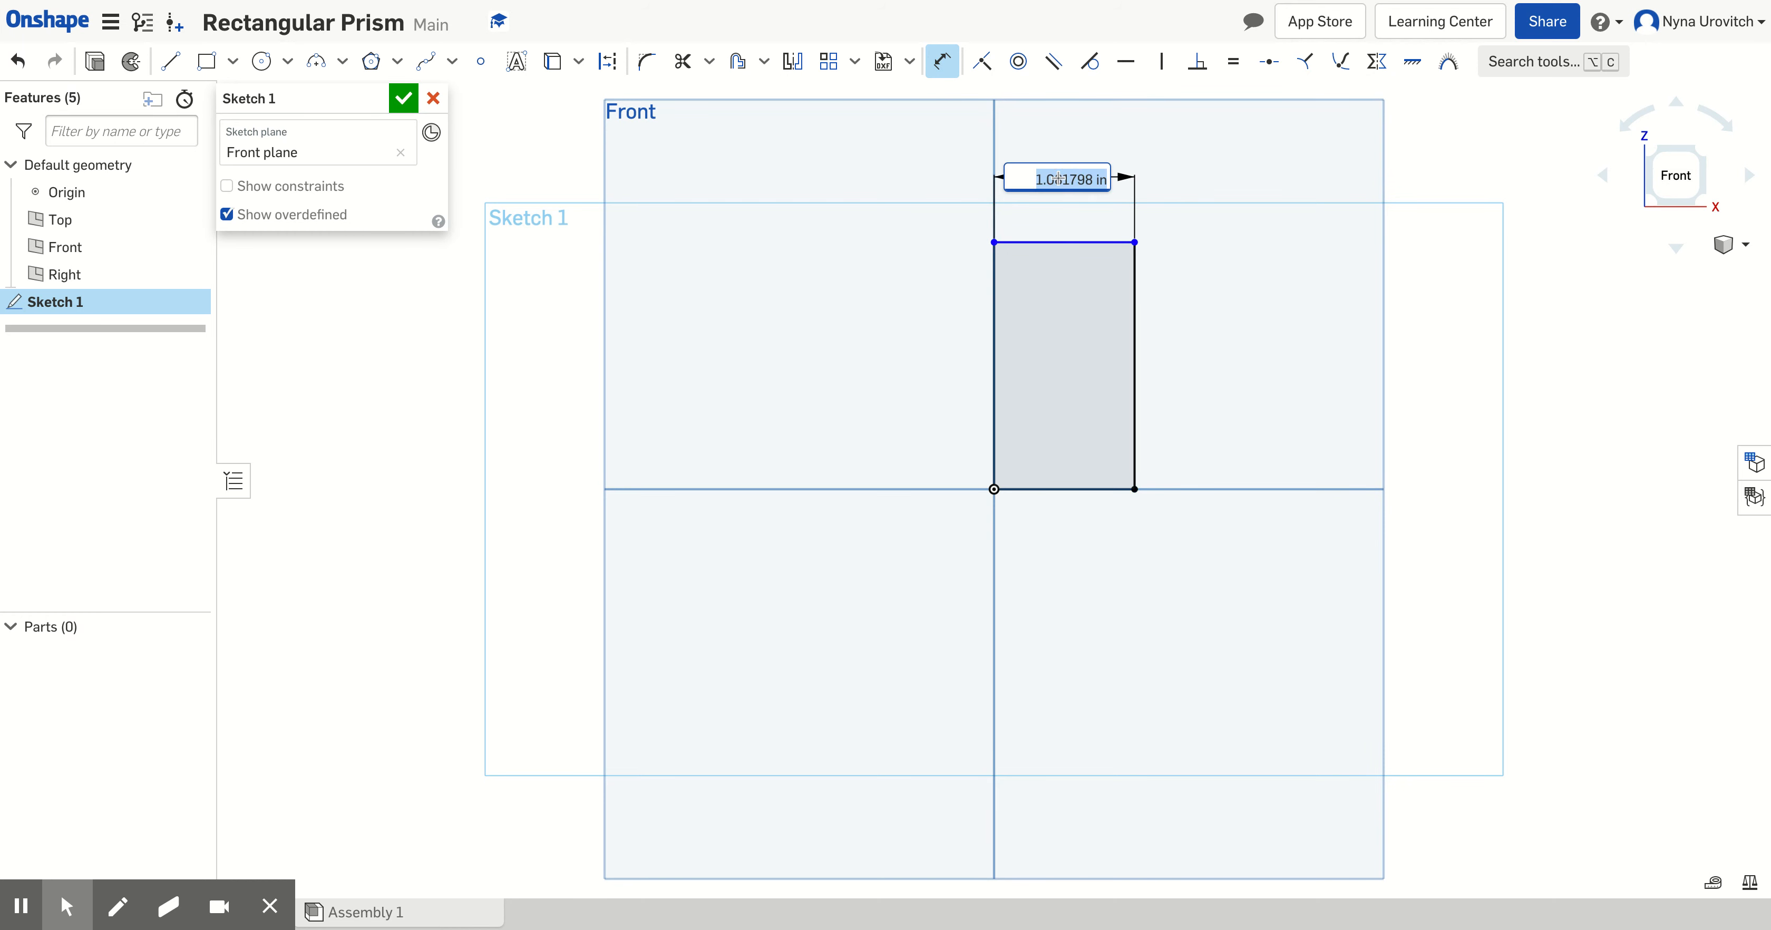
key("BackSpace")
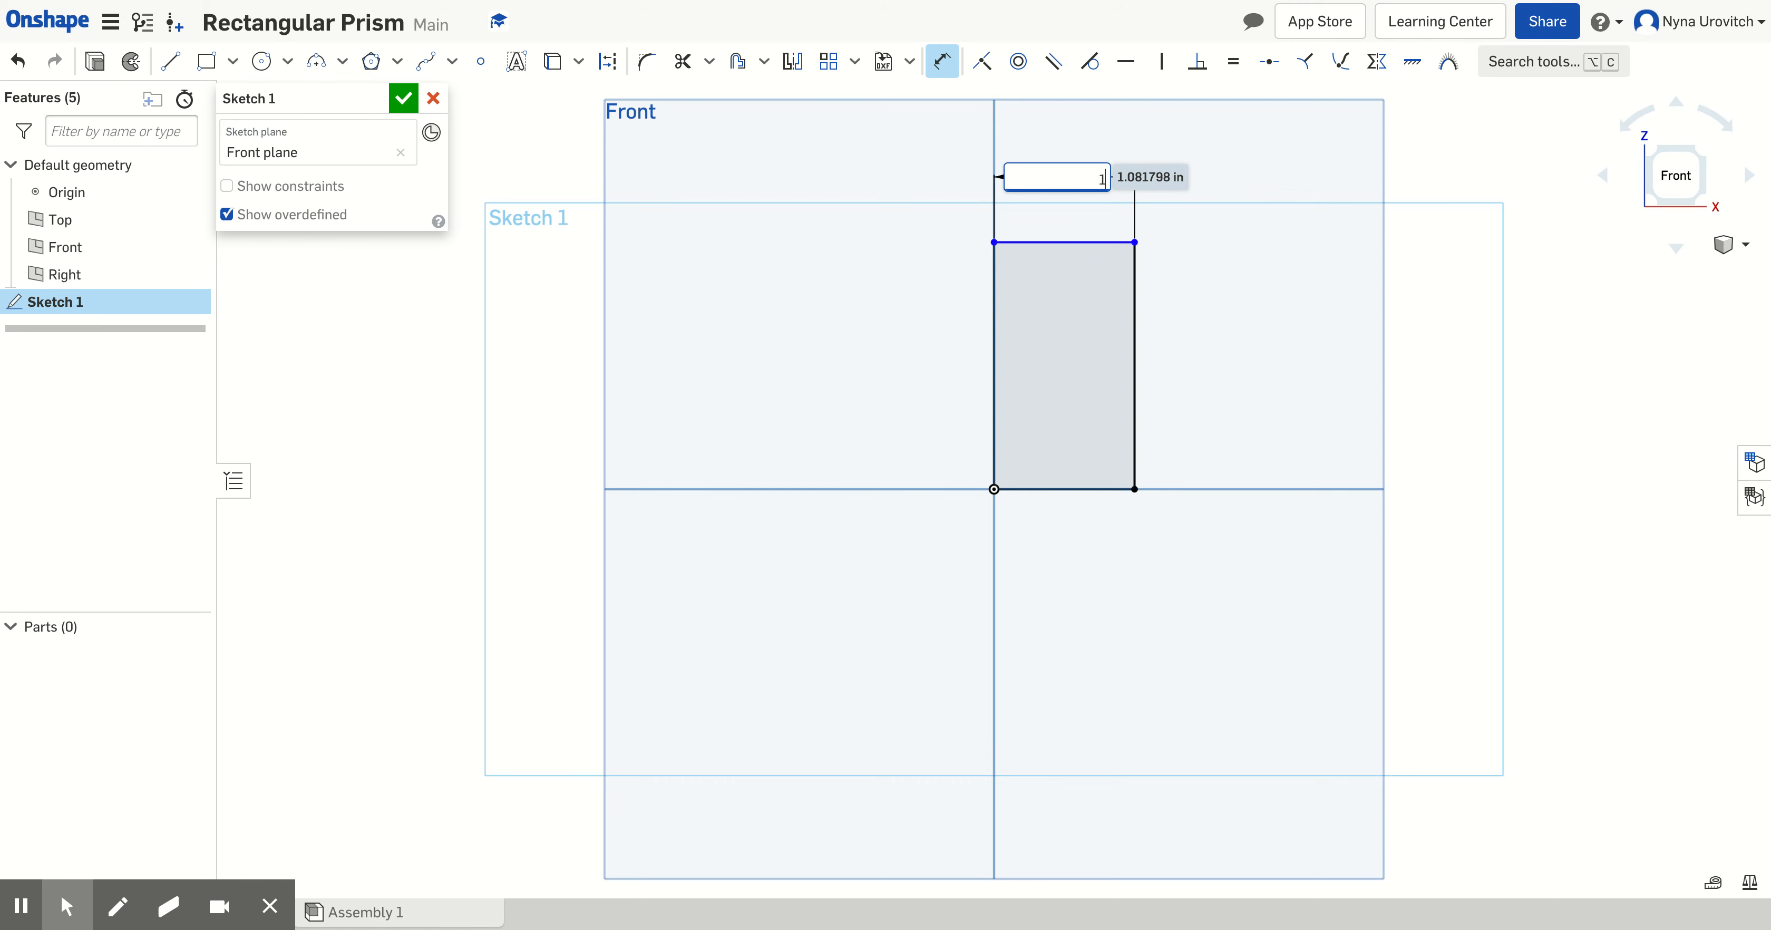
key("Return")
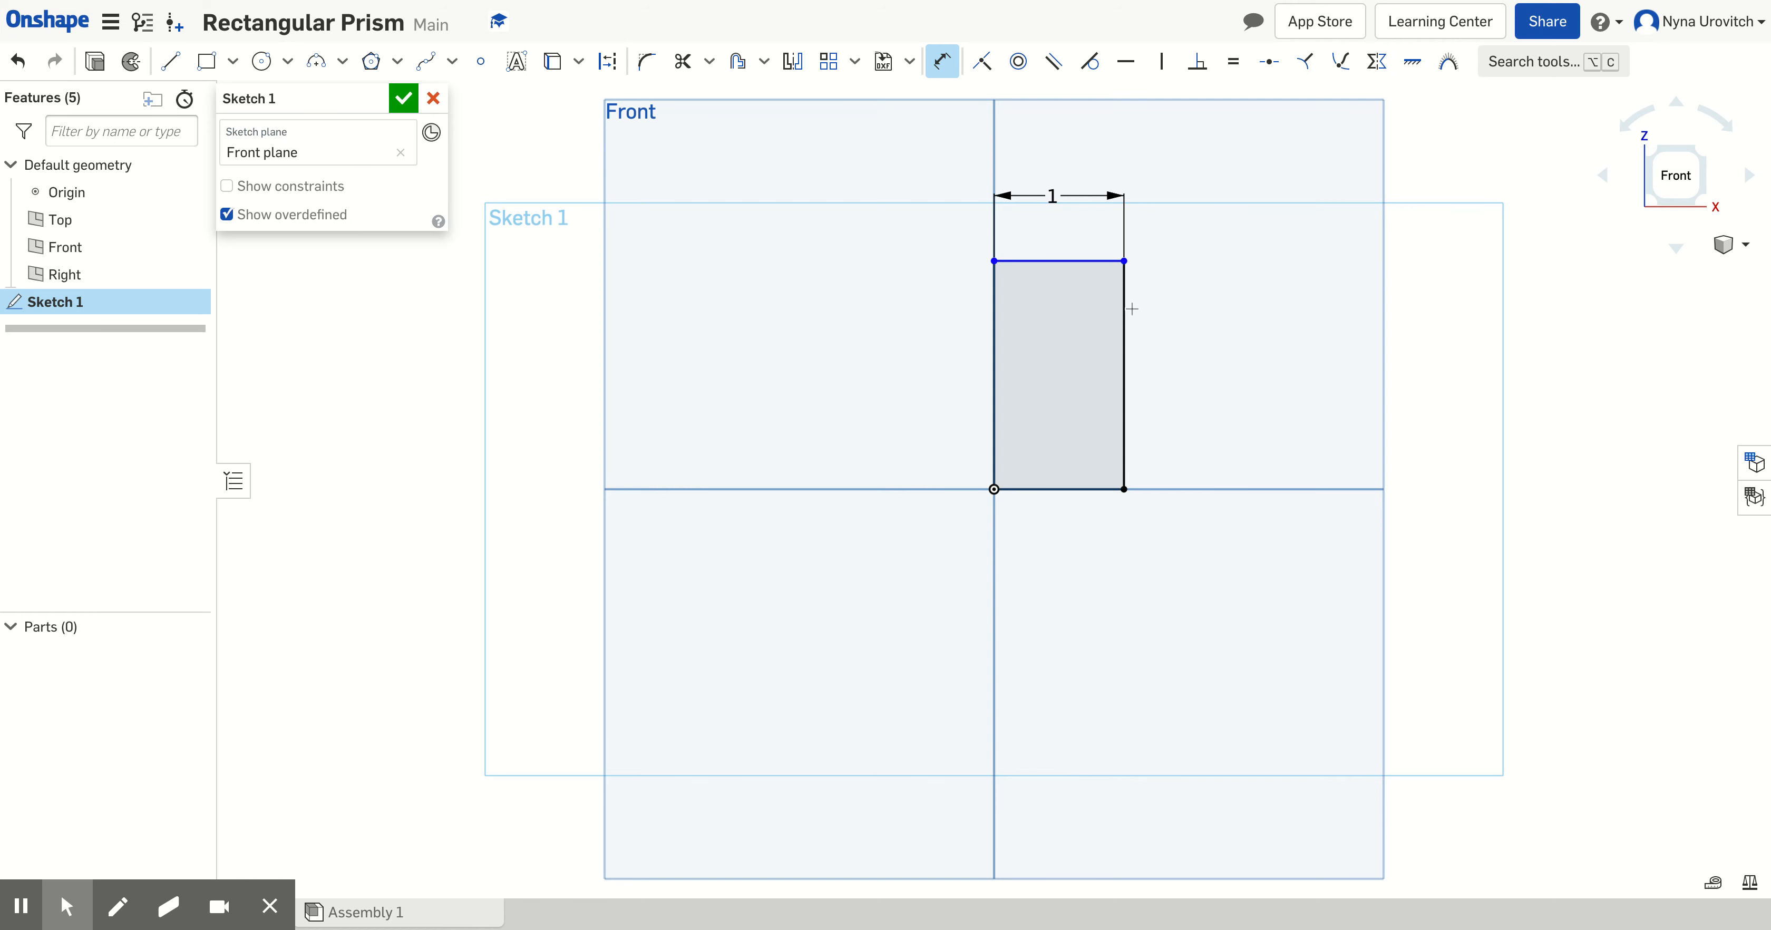
- Dimension the rectangle's vertical edge opposite the origin to 2 in and finish the sketch
left_click(1123, 326)
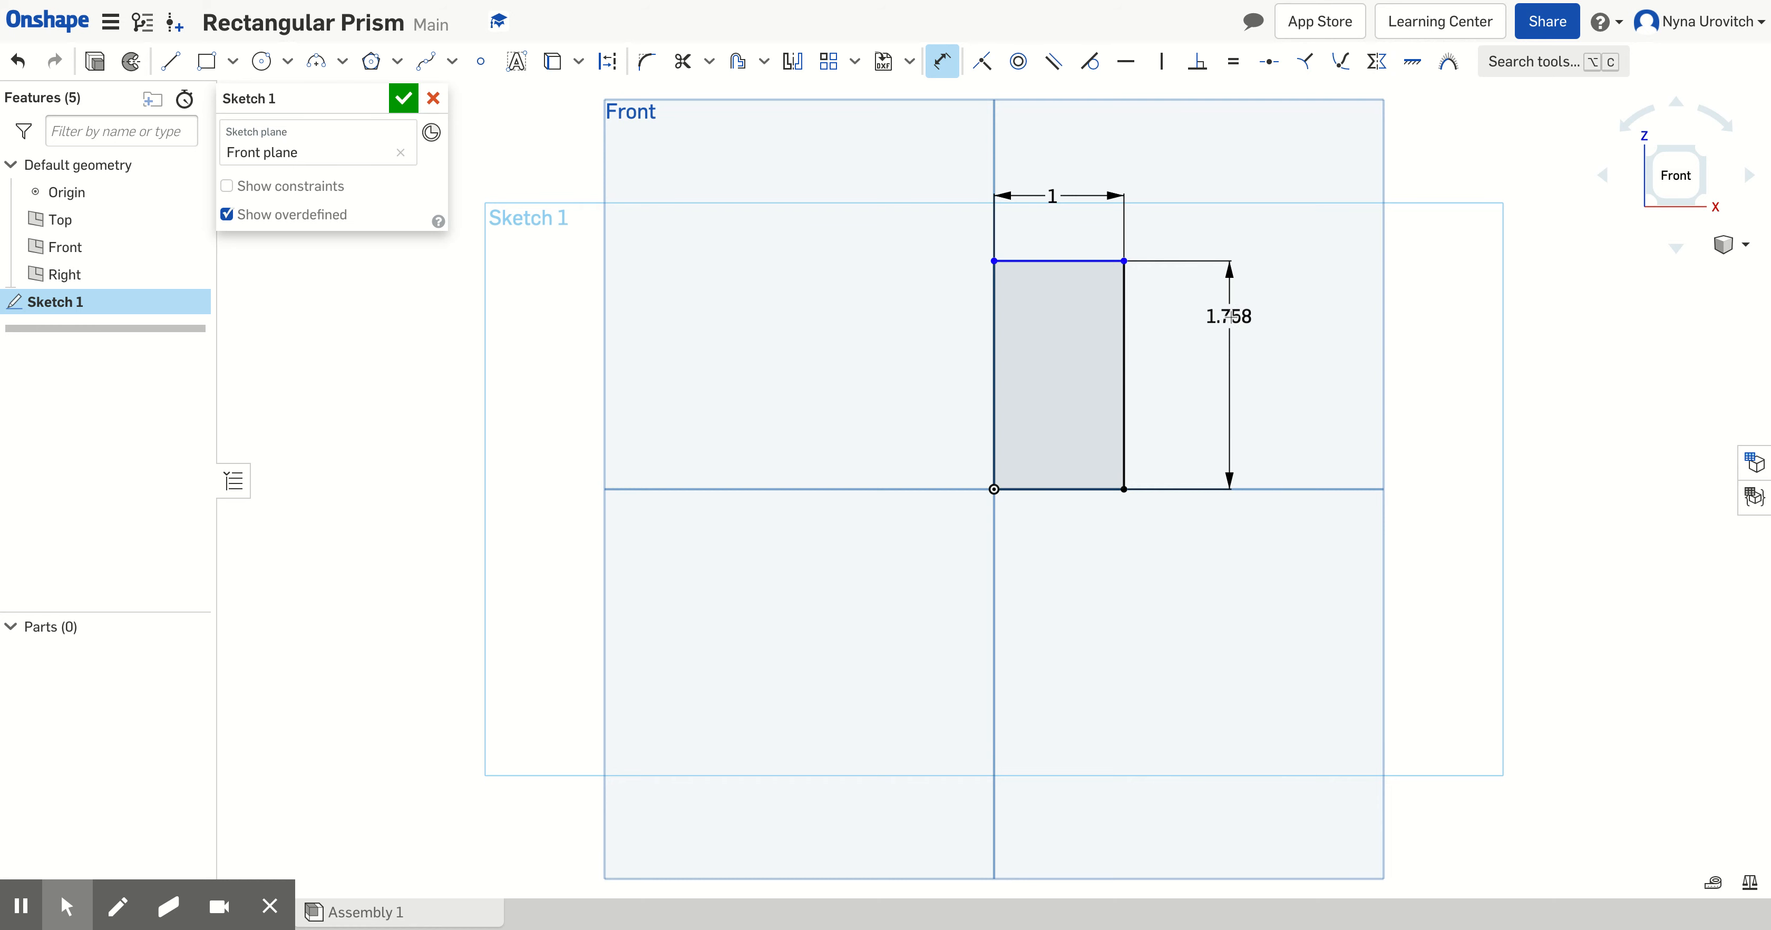
left_click(1228, 315)
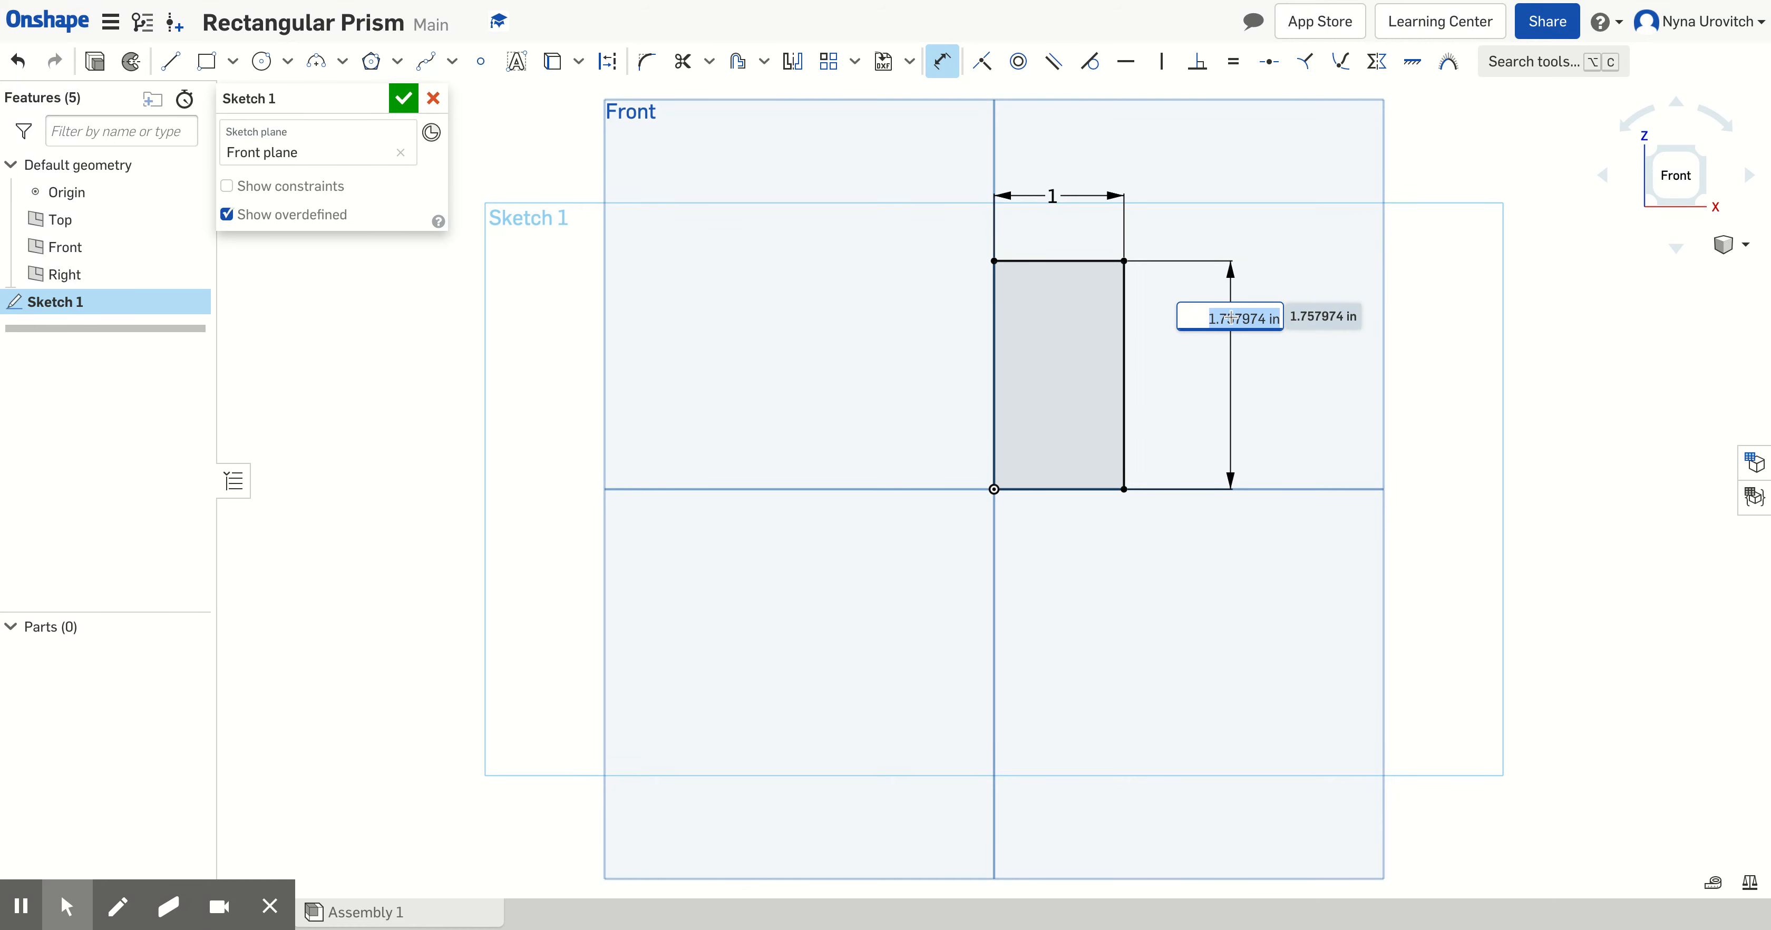
key("BackSpace")
type("2\"")
key("BackSpace")
type("in")
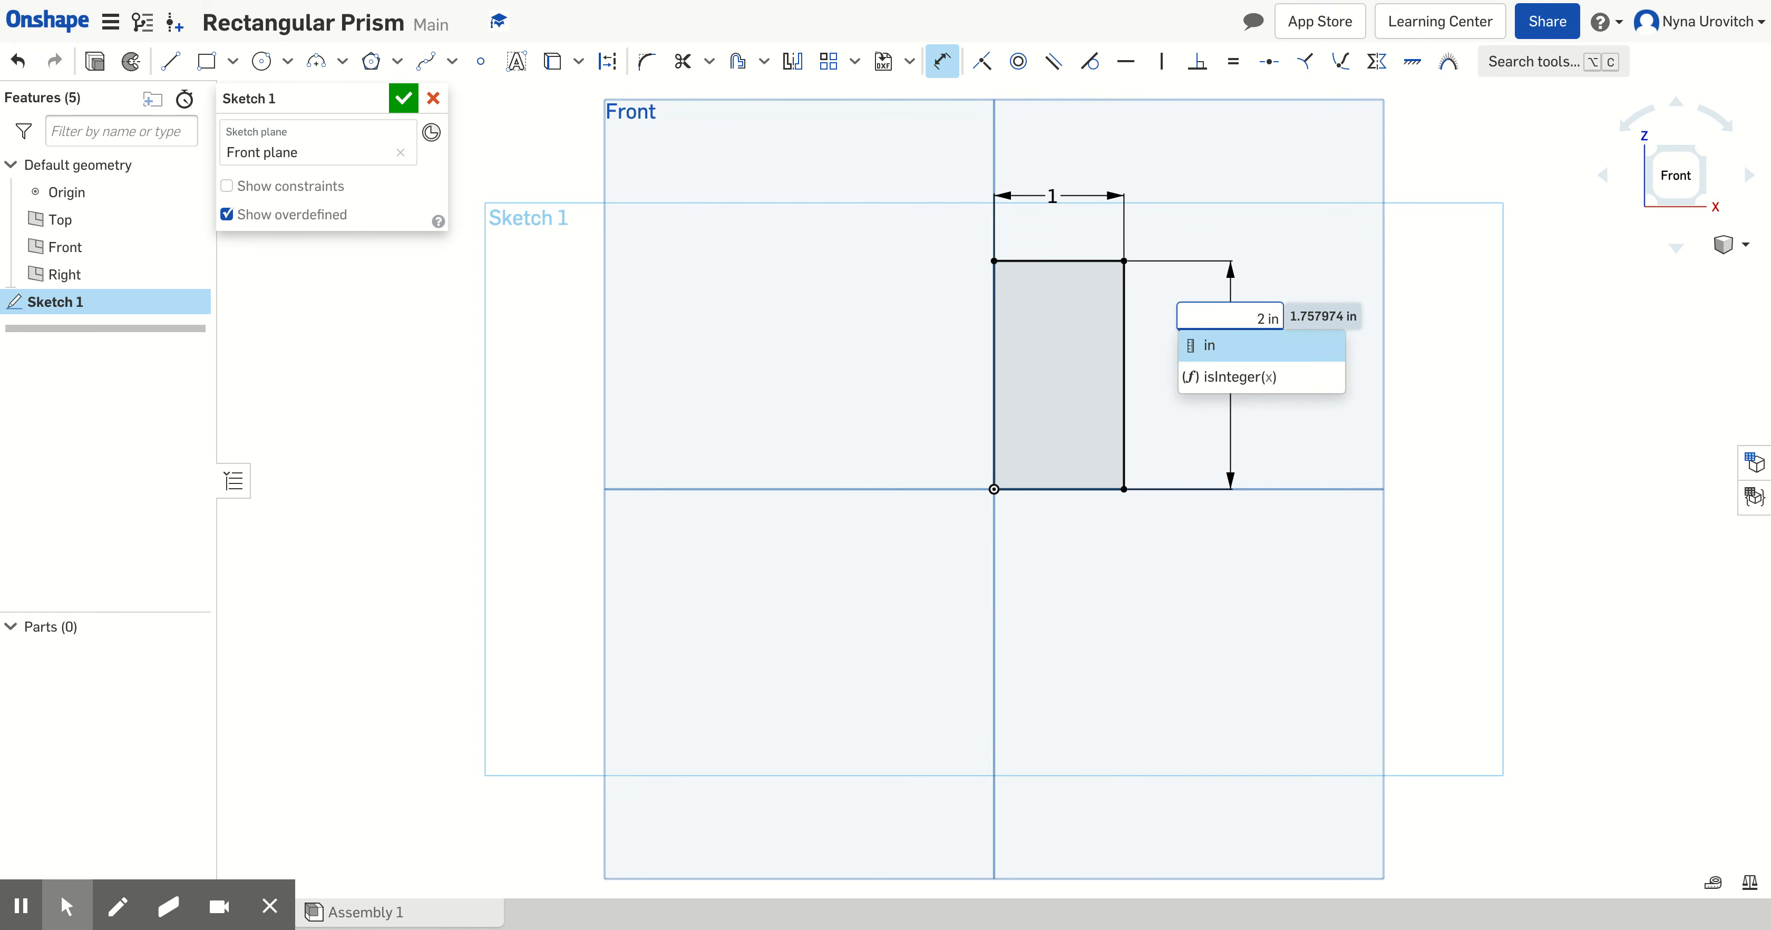
key("Return")
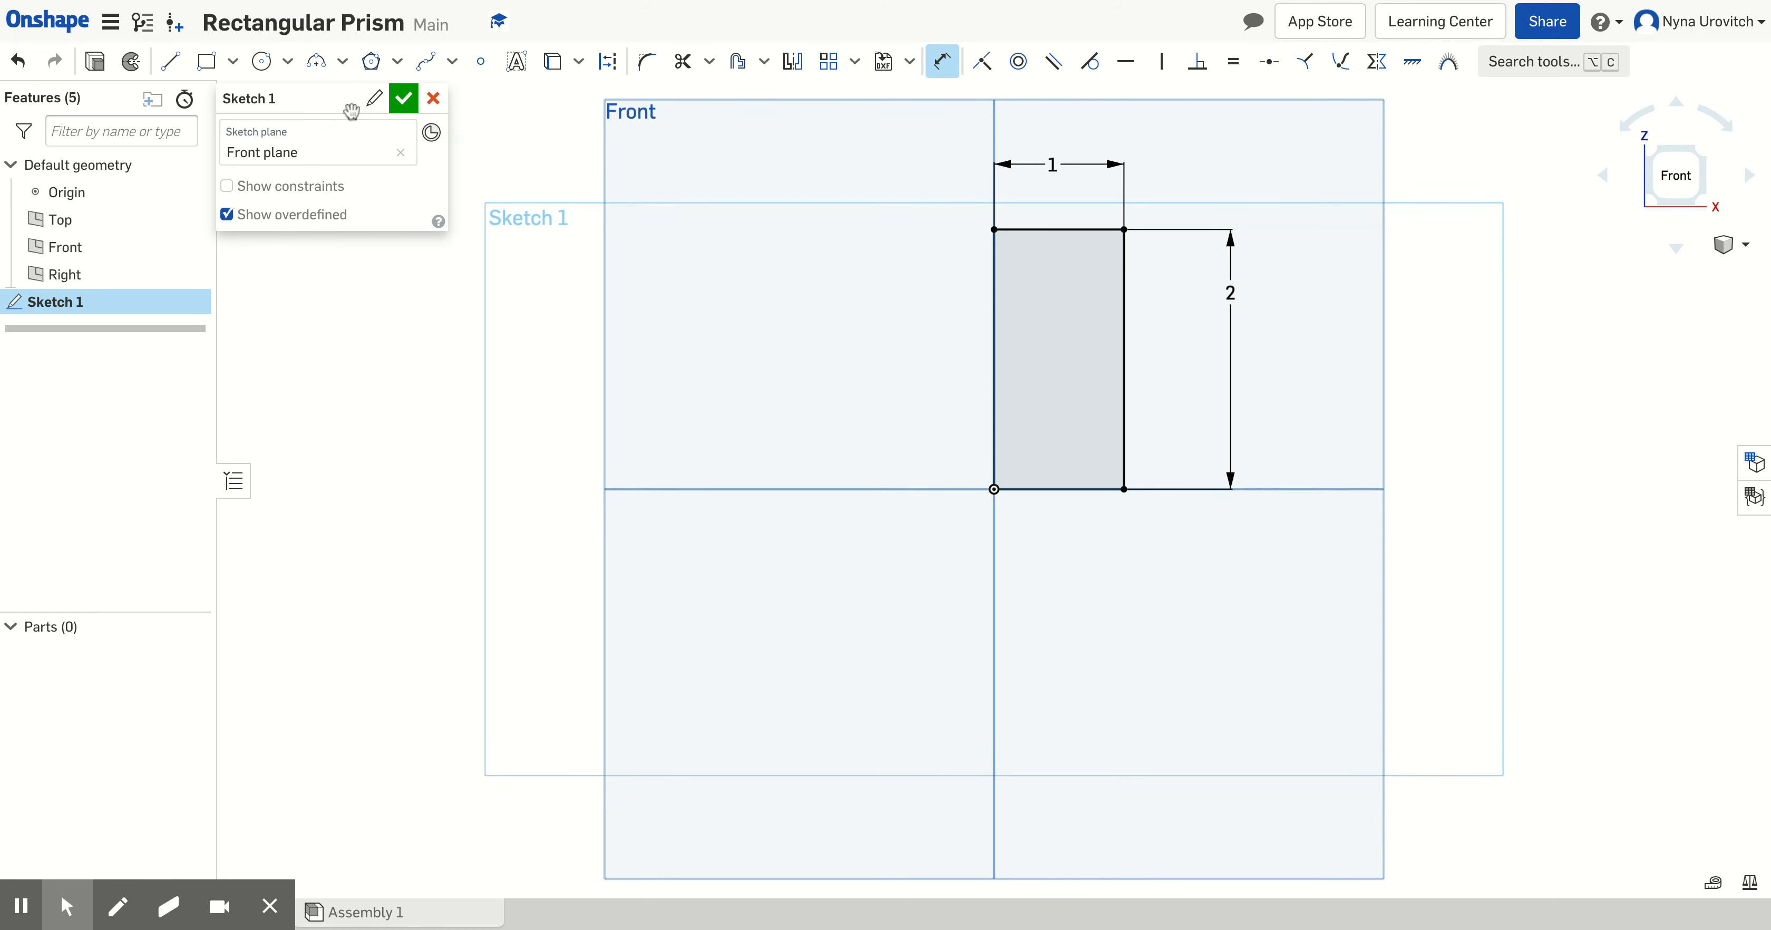
left_click(406, 99)
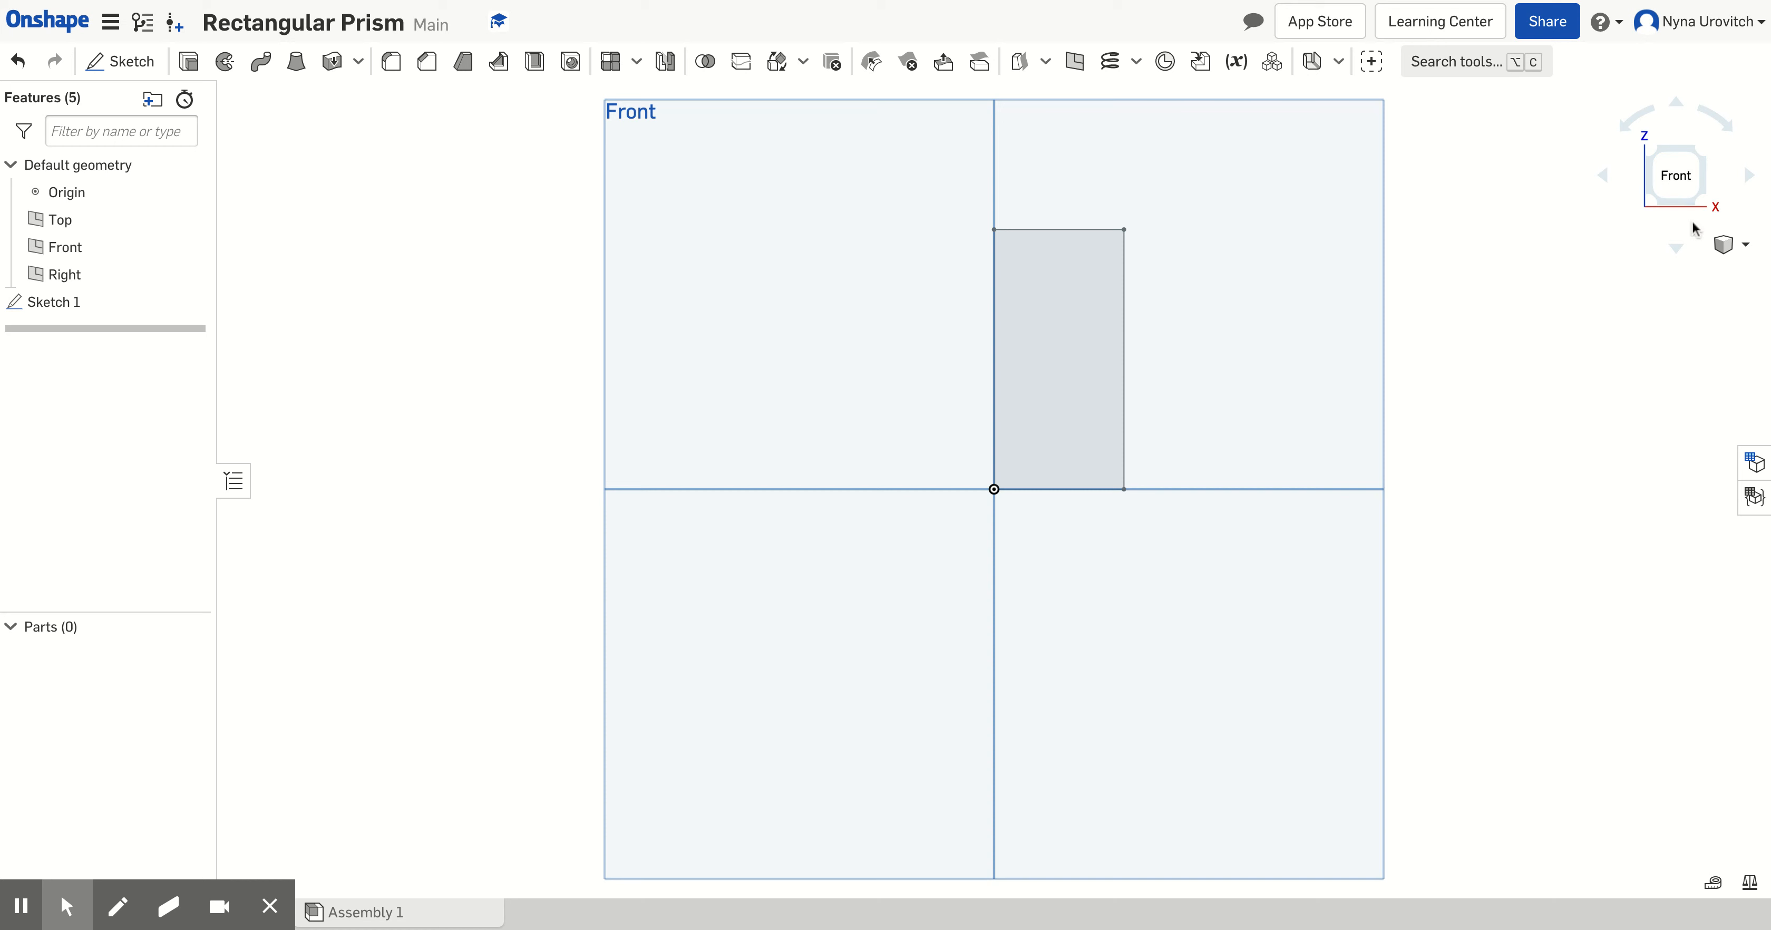
- Extrude the sketched rectangle as a new solid with a blind depth of 1 in
left_click(1722, 248)
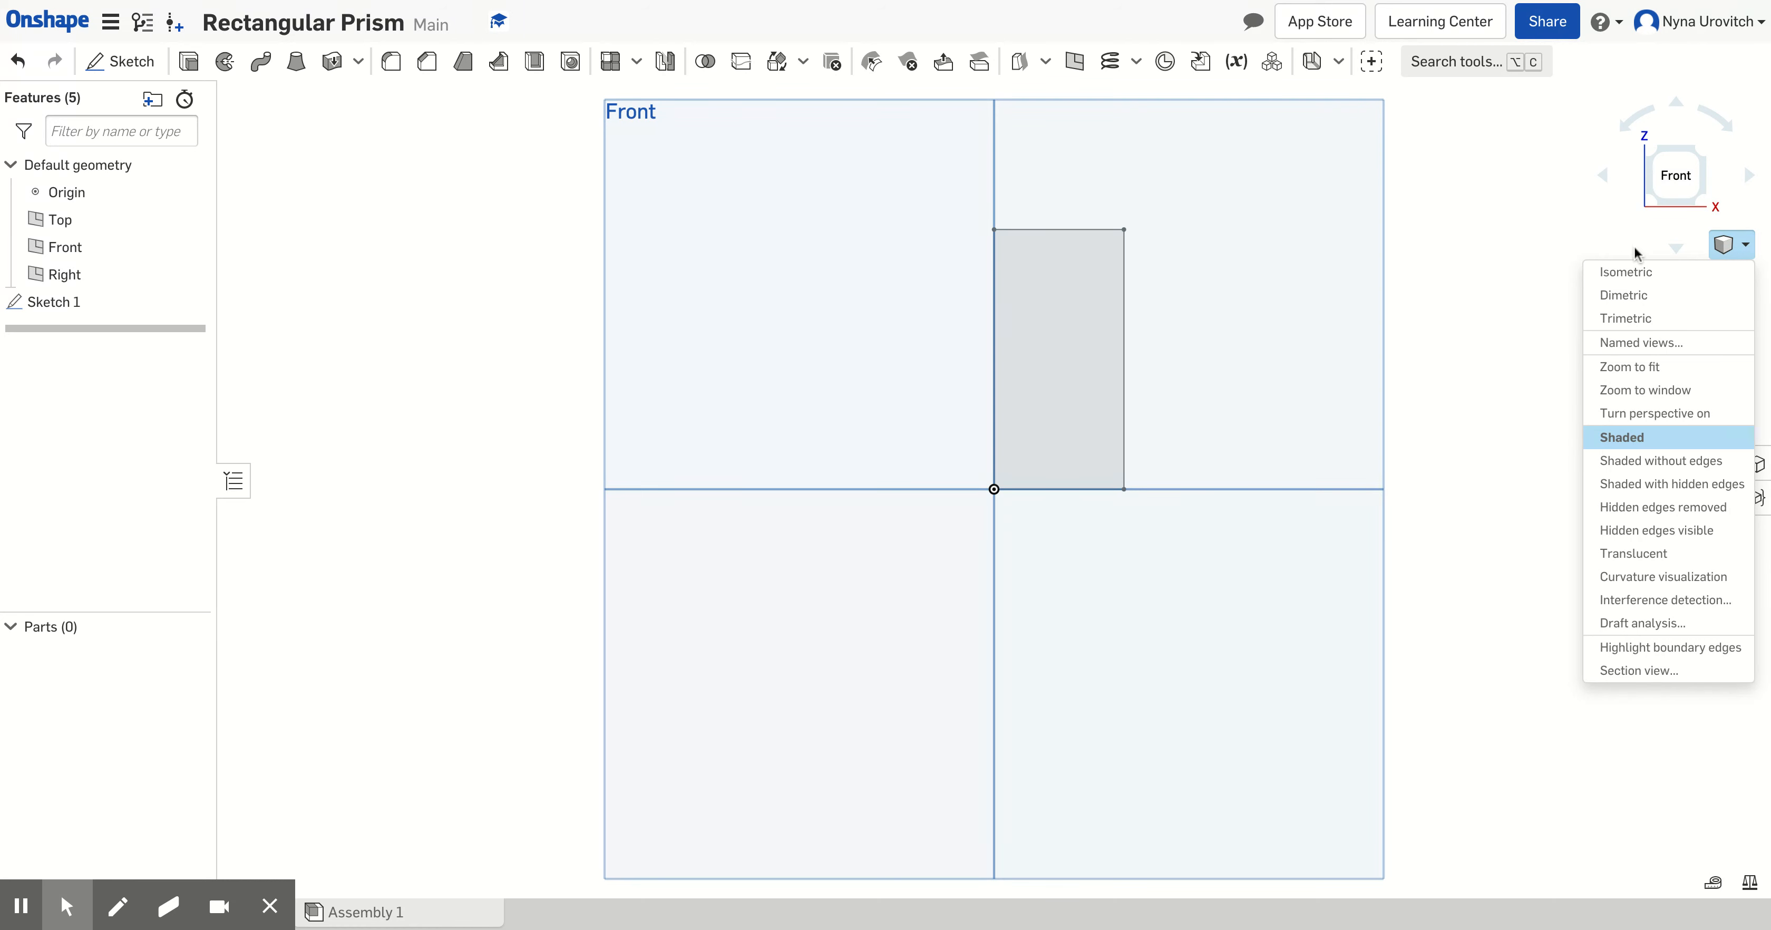
left_click(1627, 273)
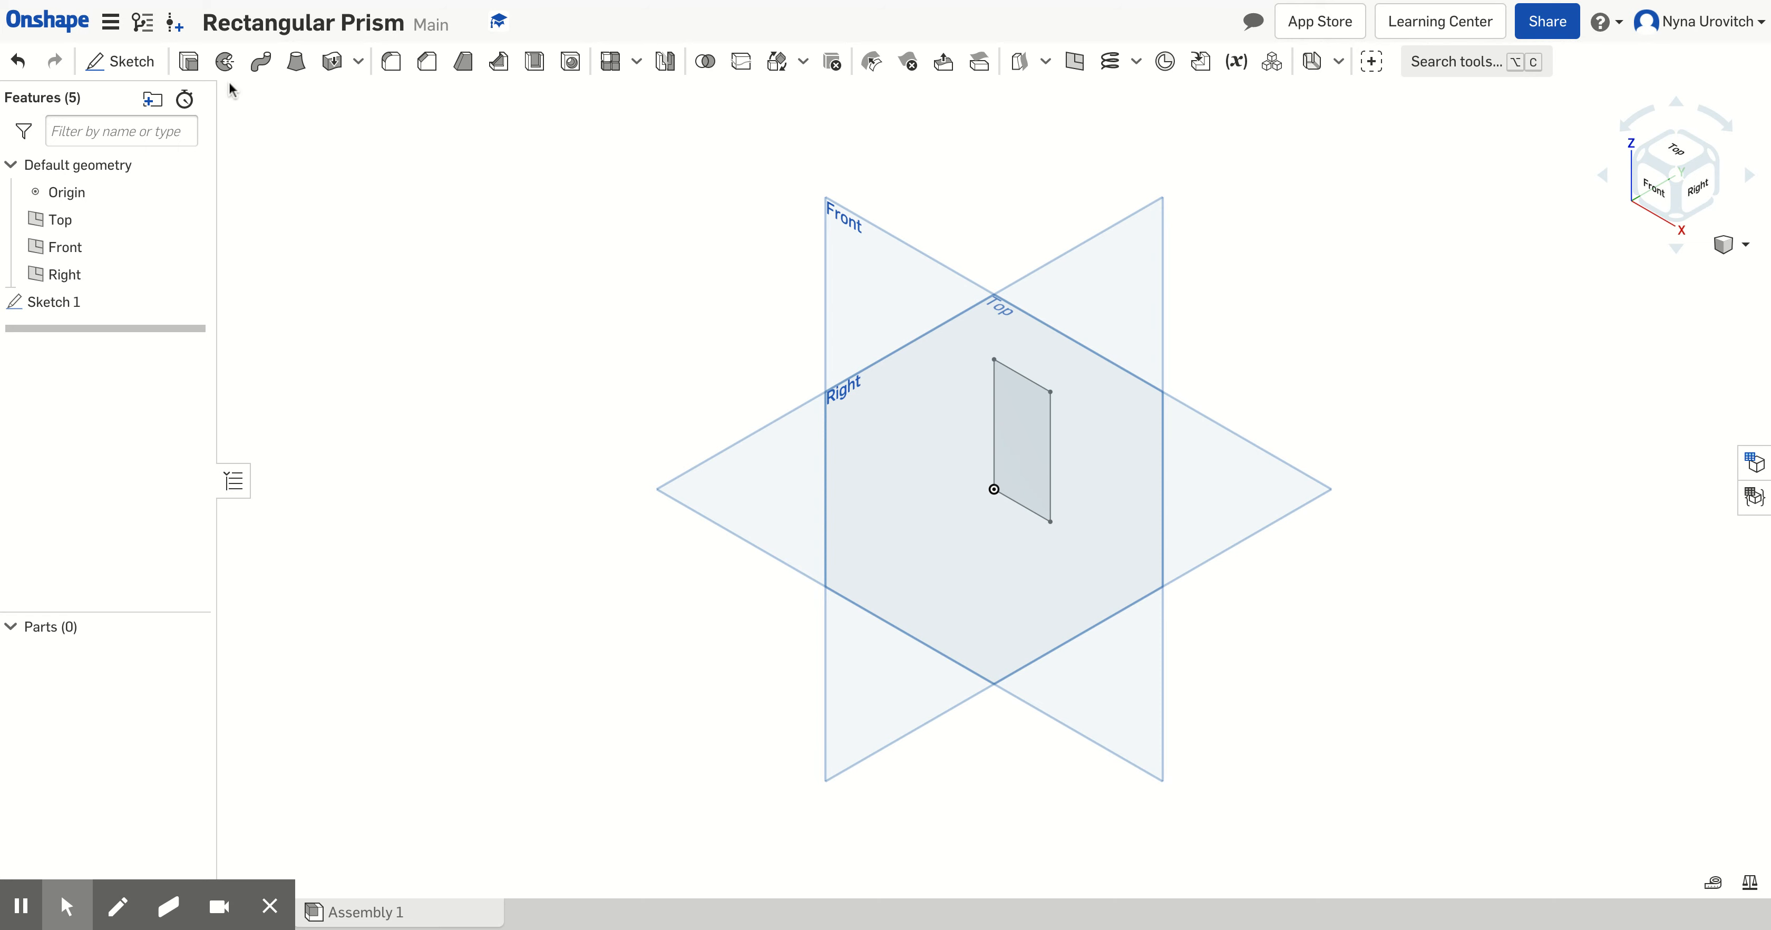
left_click(189, 63)
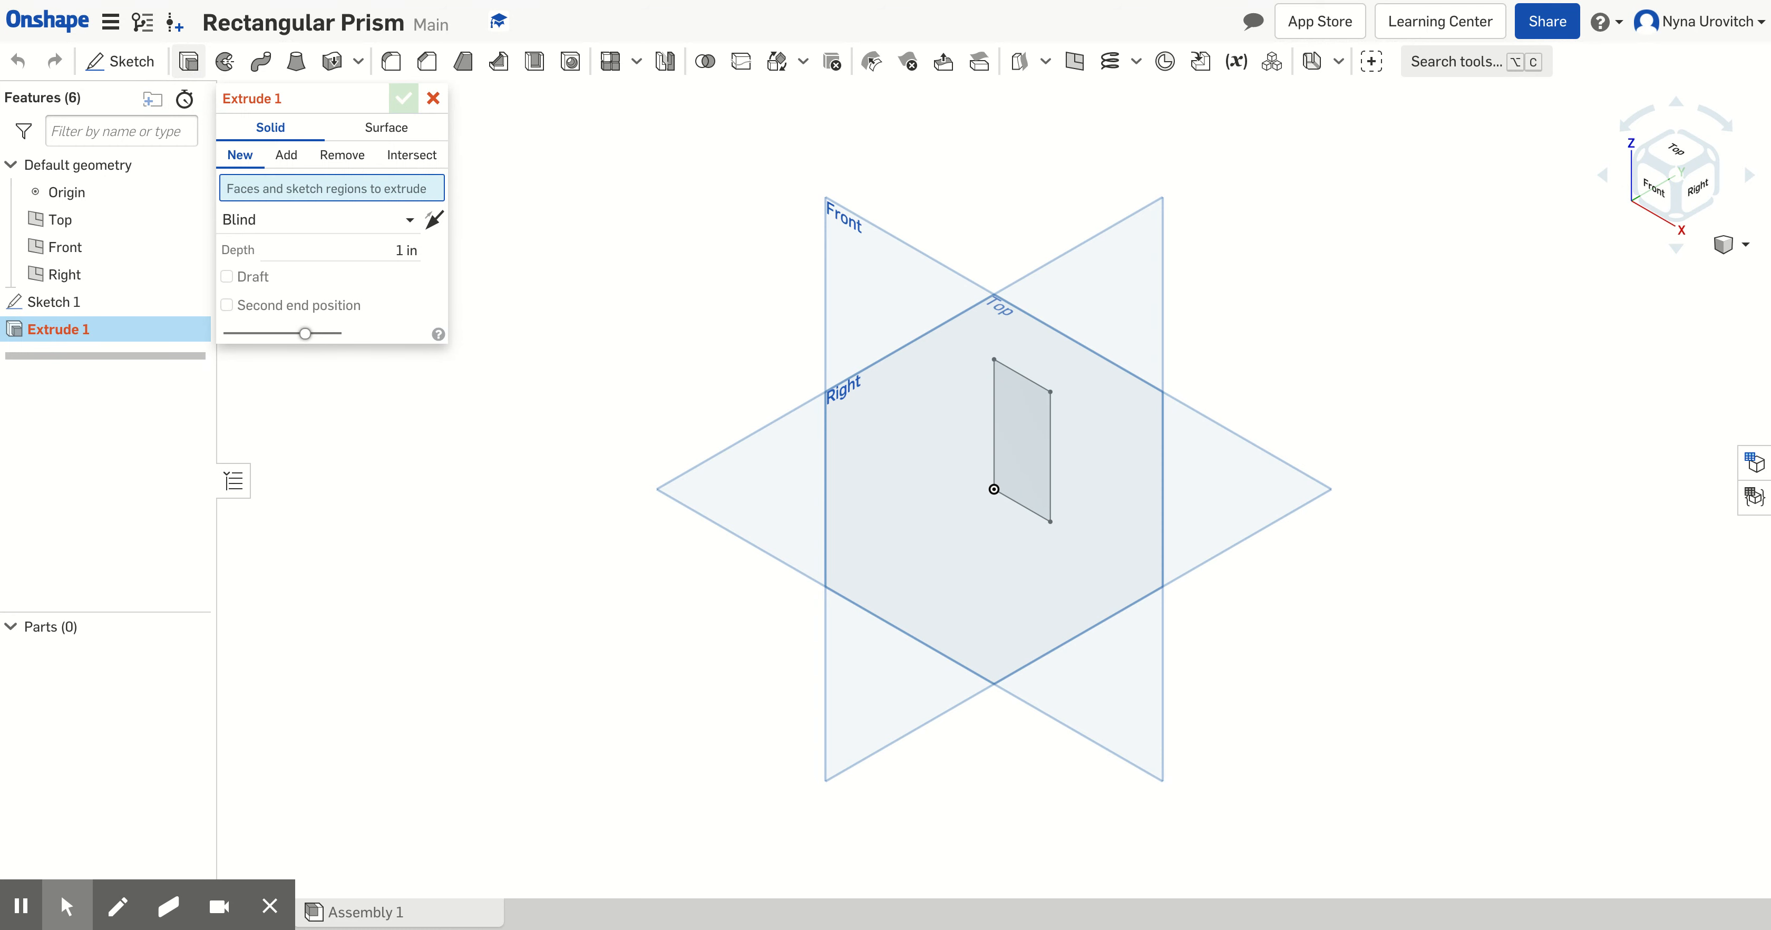
left_click(1016, 404)
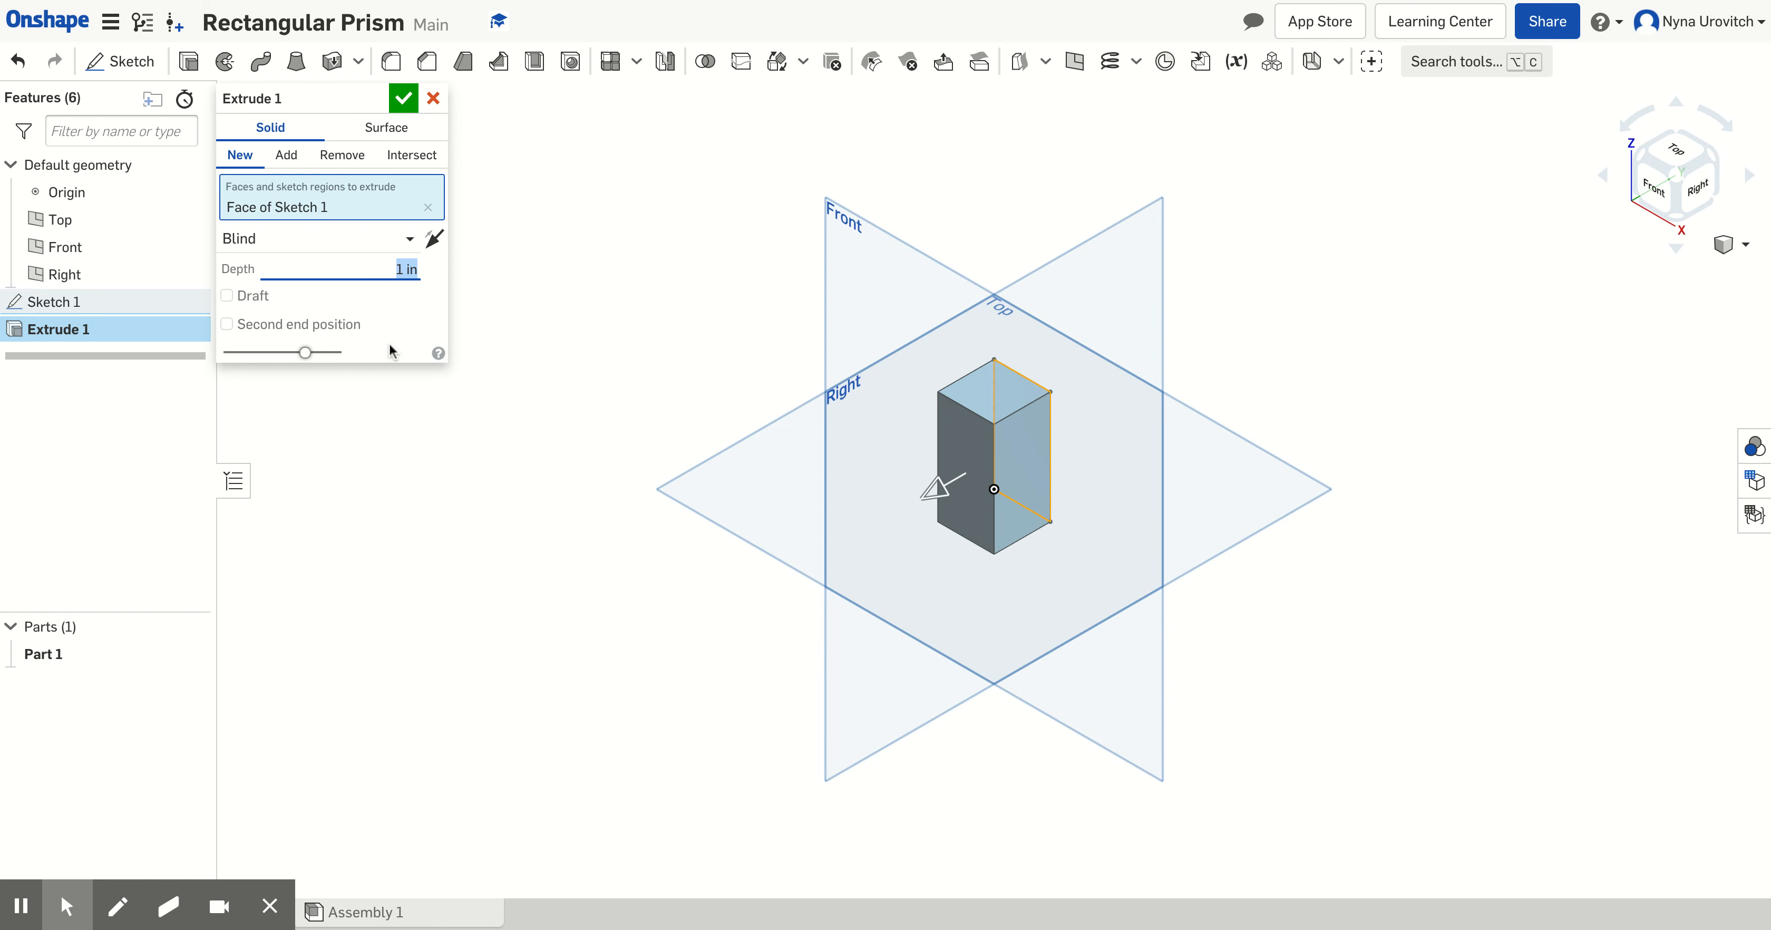
left_click(403, 102)
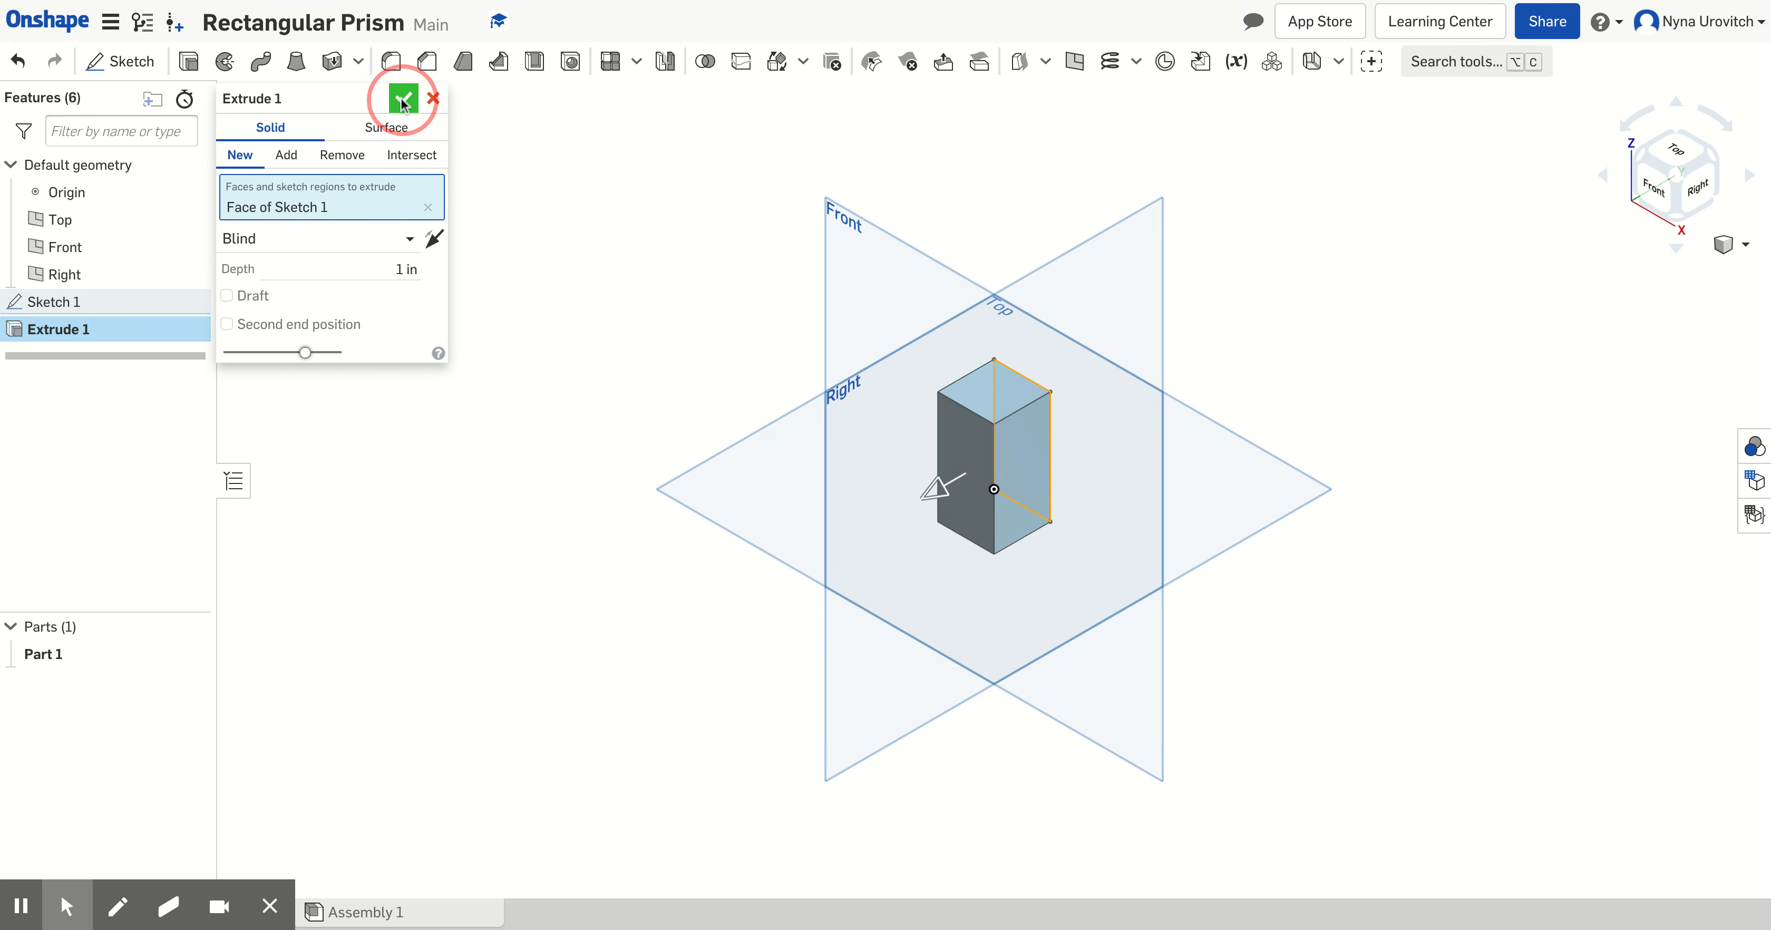